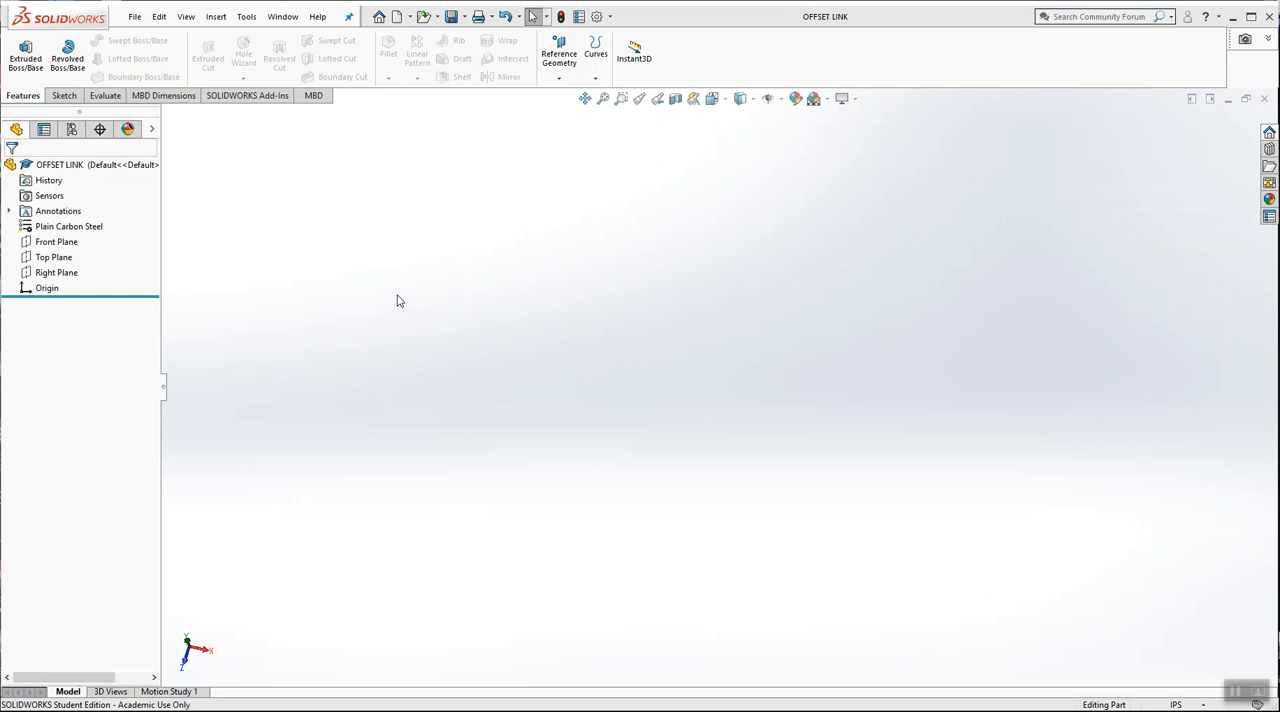
Start a new sketch on the Top Plane
right_click(48, 257)
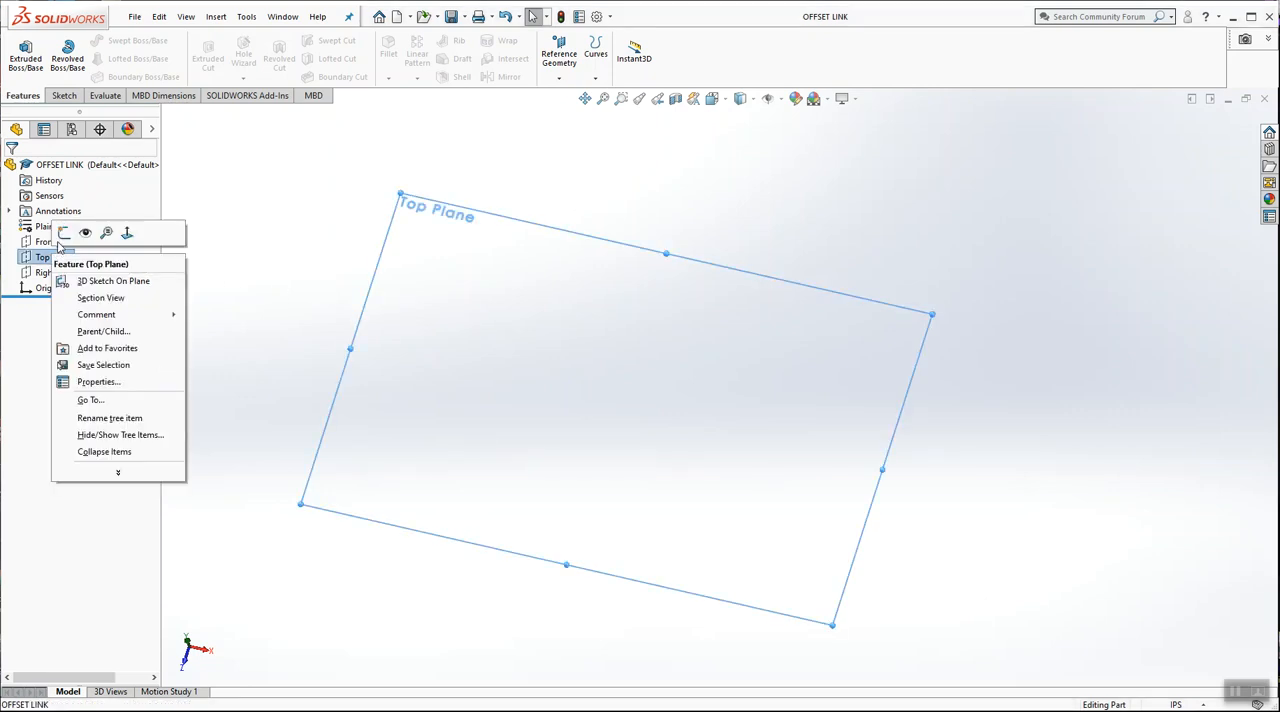
click(63, 232)
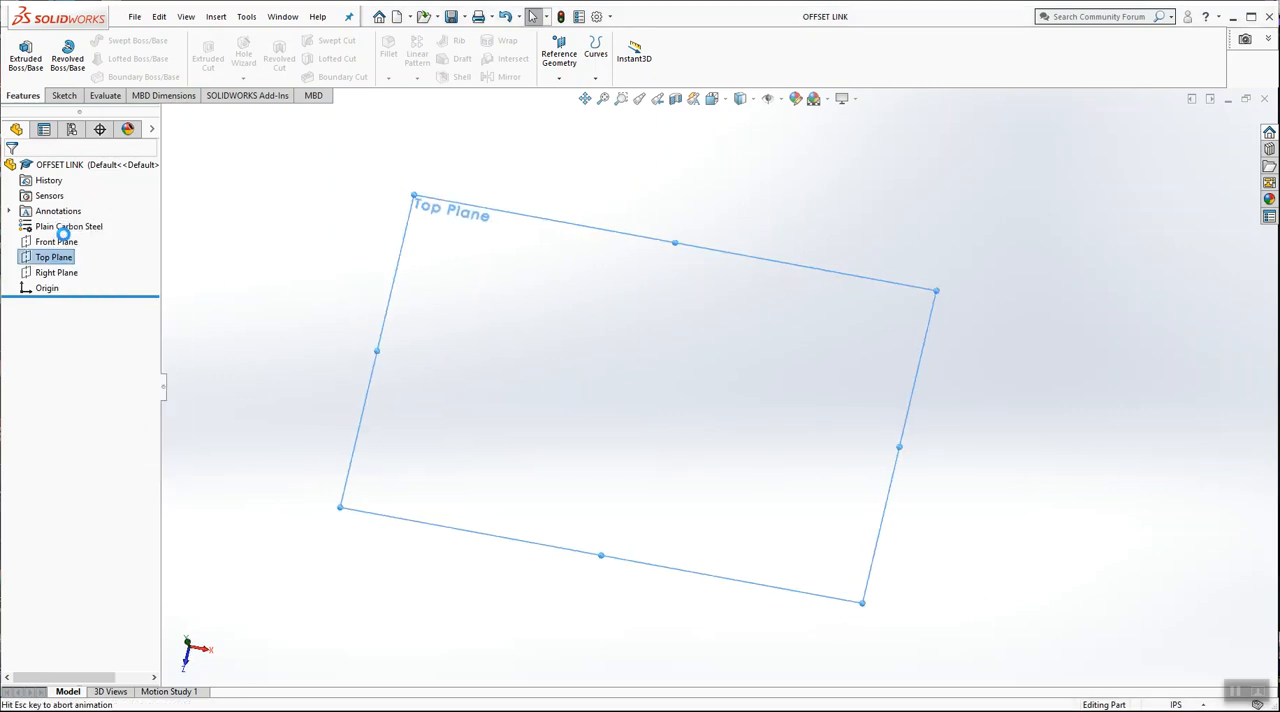
click(760, 200)
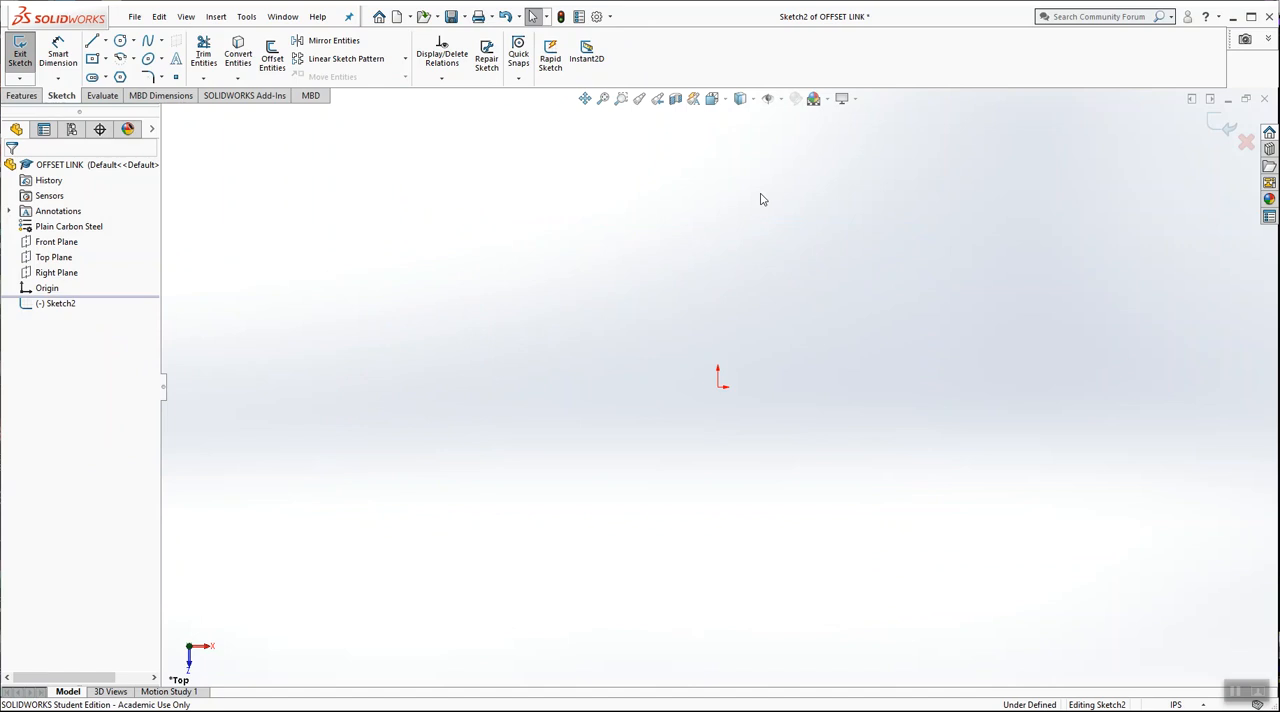
scroll(1030, 340, down, 3)
Sketch a horizontal centerpoint straight slot centred on the origin, about 5.32 in between arc centres and 1.51 in wide
click(106, 78)
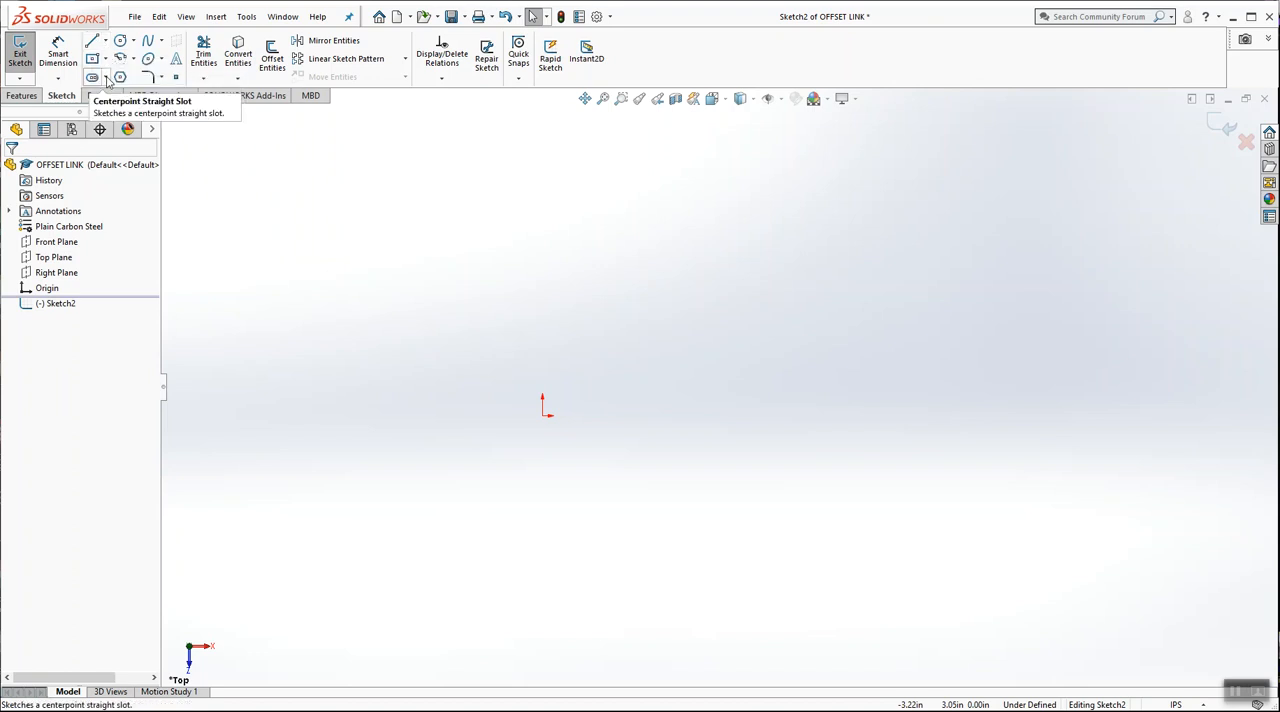
click(107, 79)
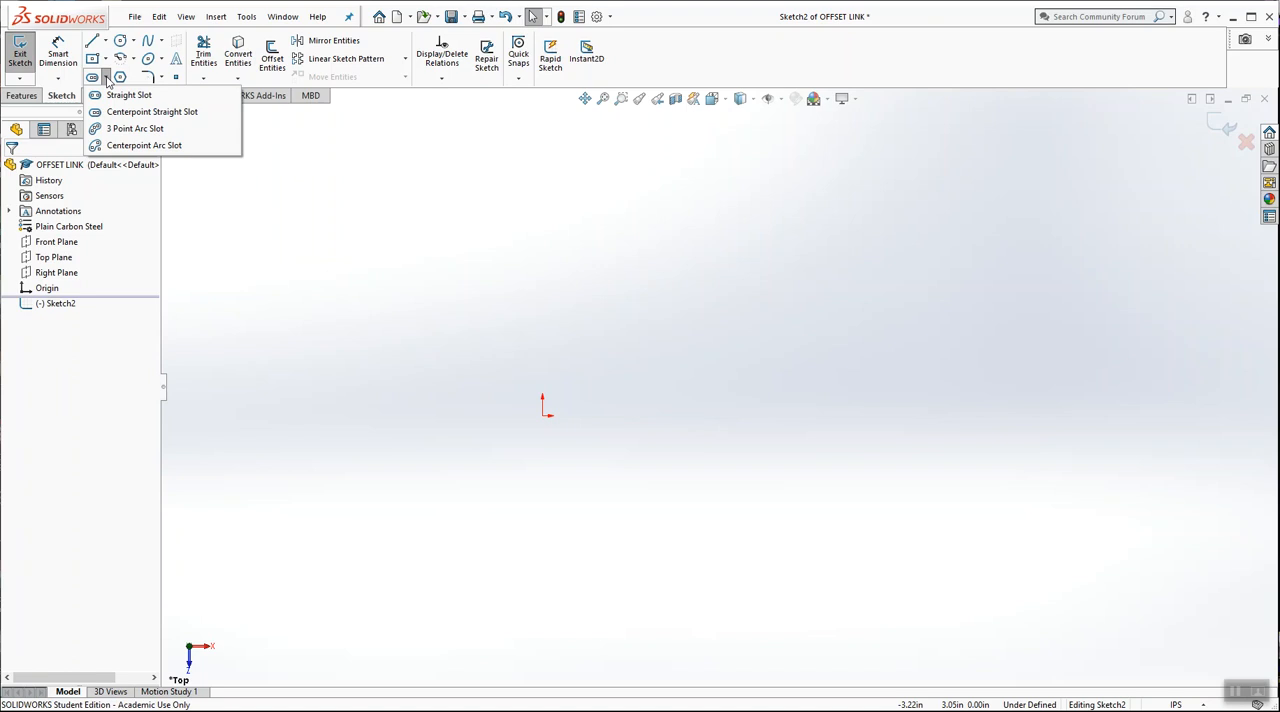
click(140, 112)
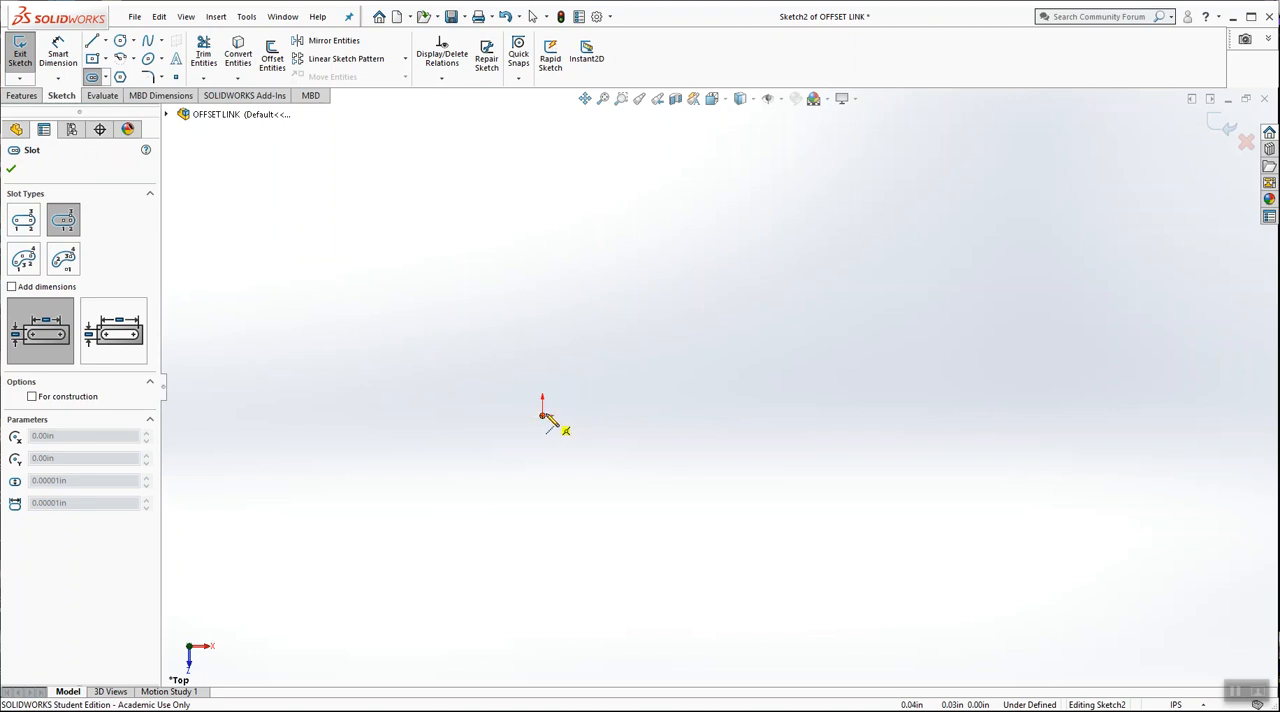
click(542, 416)
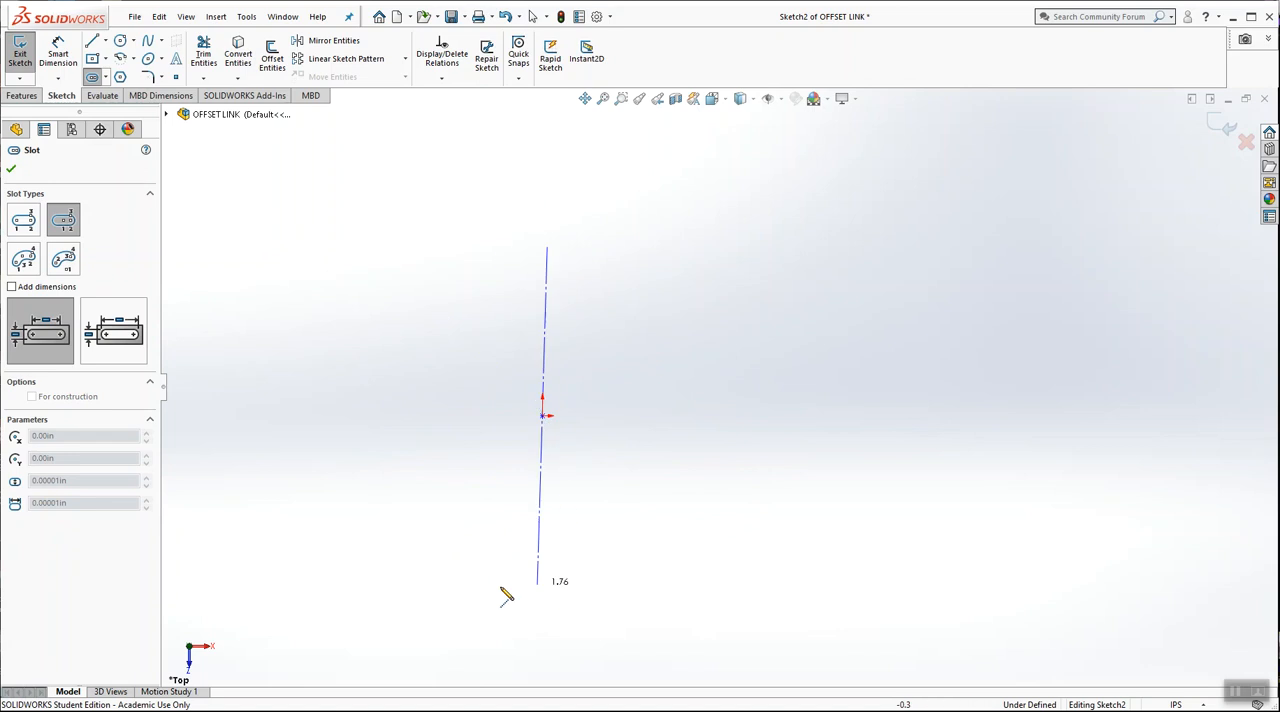
click(798, 416)
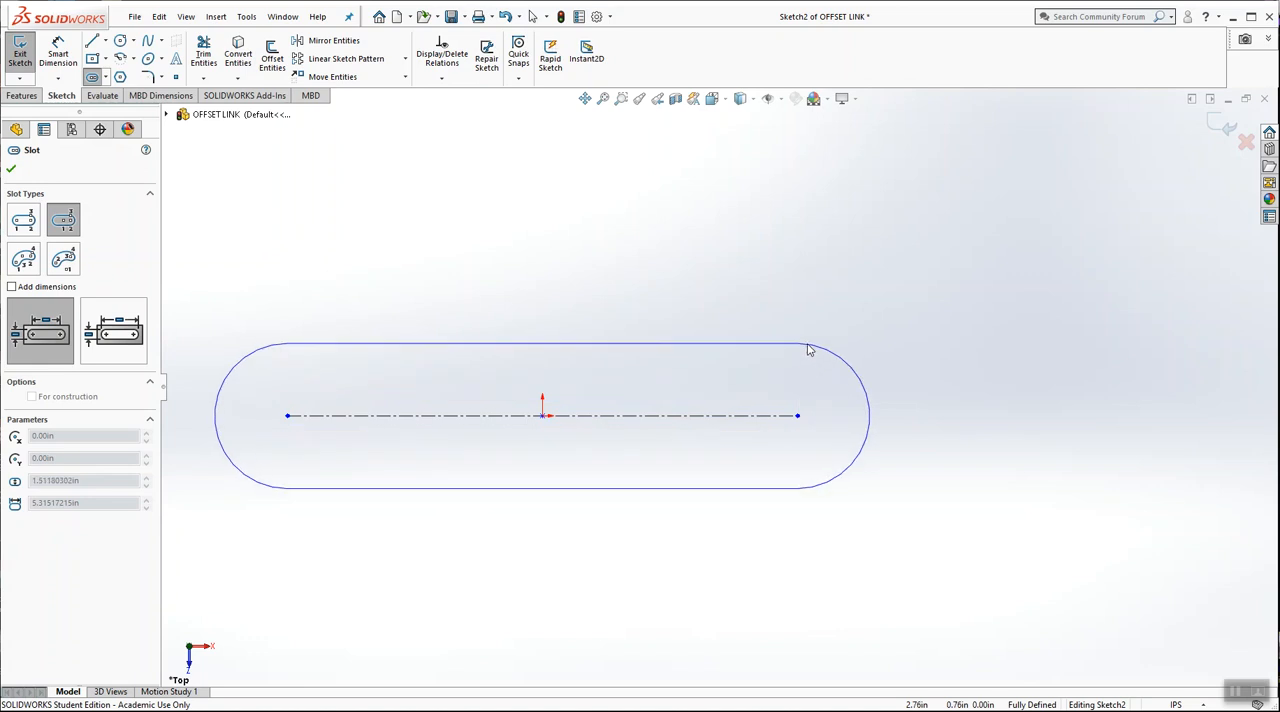
click(809, 349)
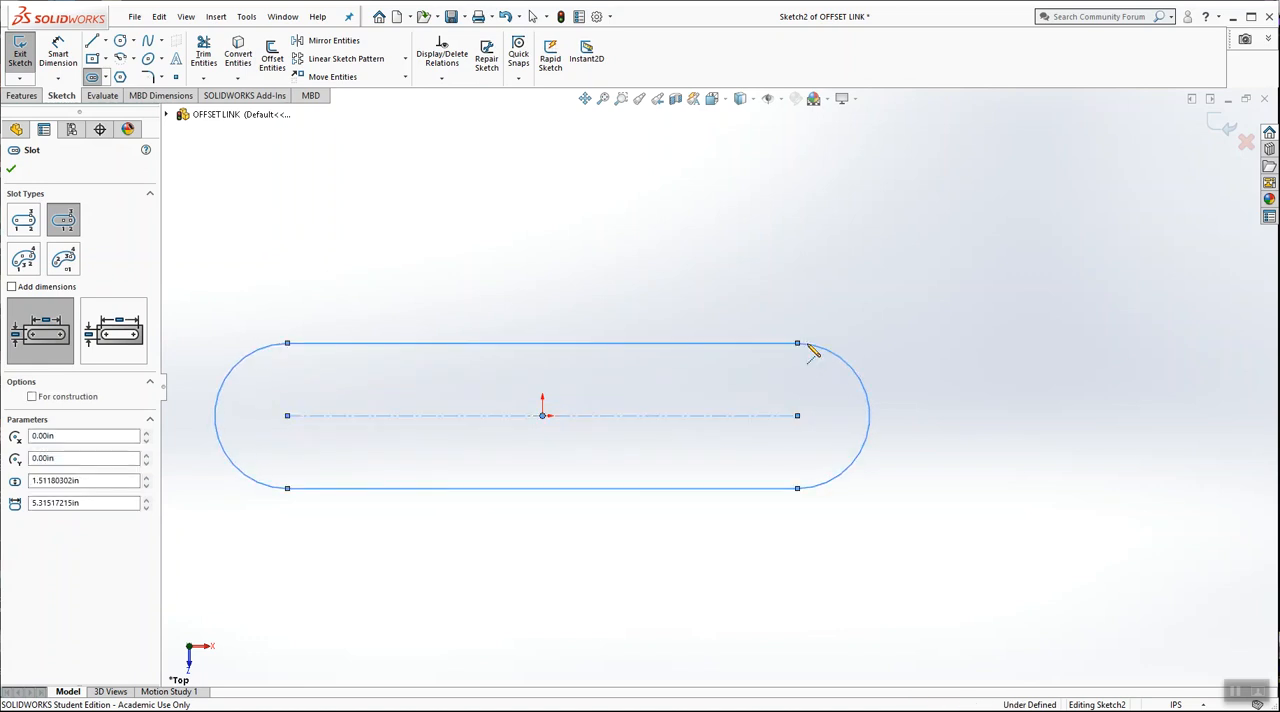
click(11, 170)
click(559, 249)
scroll(555, 240, up, 1)
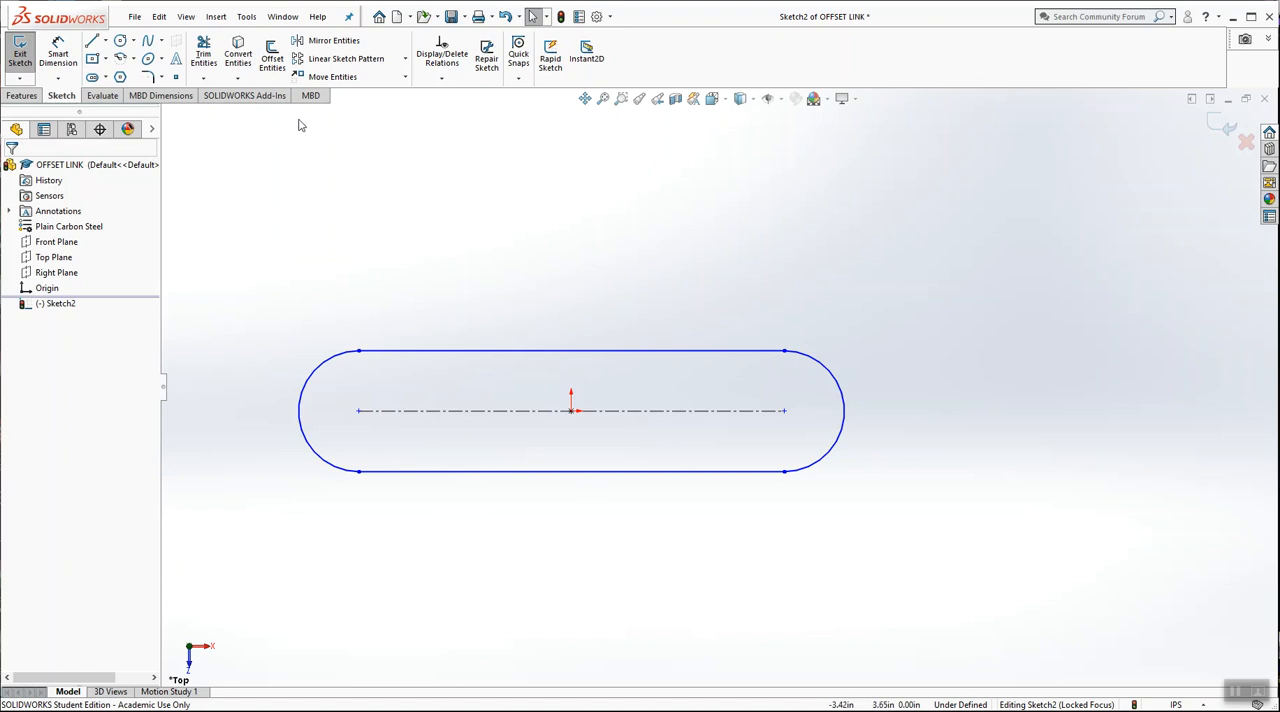
Dimension the horizontal distance from the origin to the slot's right arc centre as 3.5 in
click(58, 57)
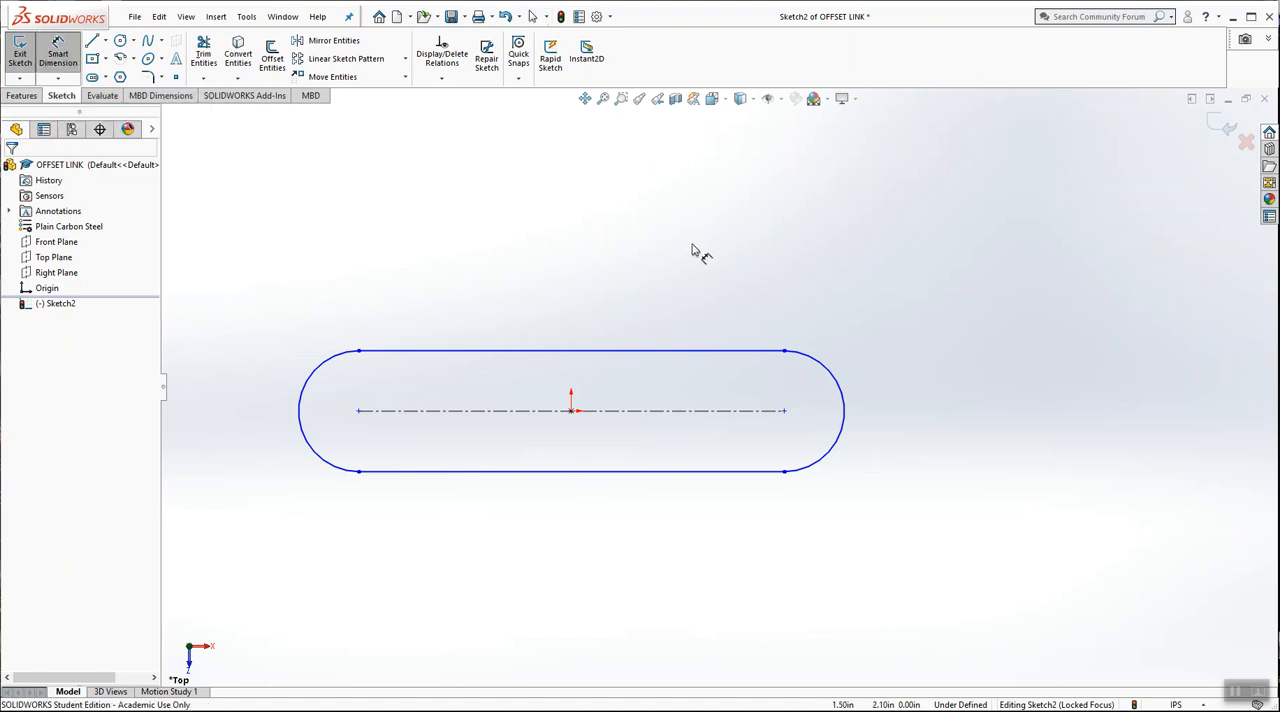
click(572, 411)
click(785, 418)
click(685, 251)
text(3.5)
key(Return)
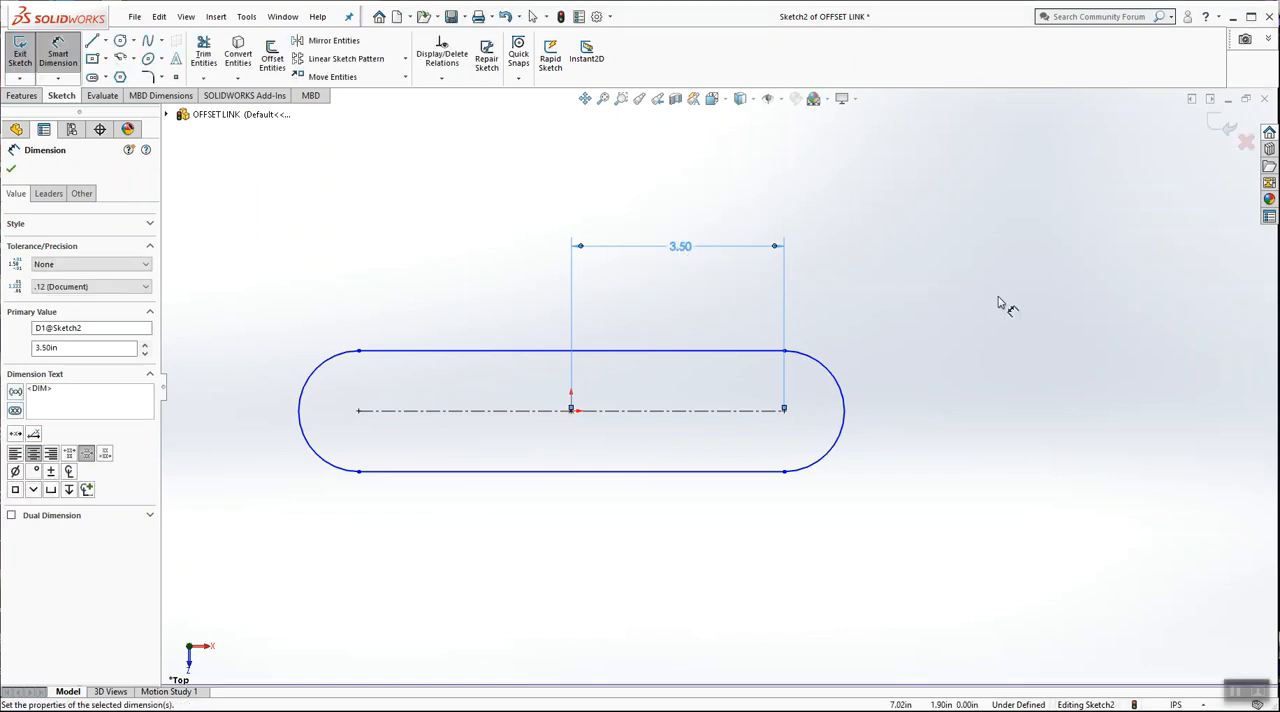
click(997, 302)
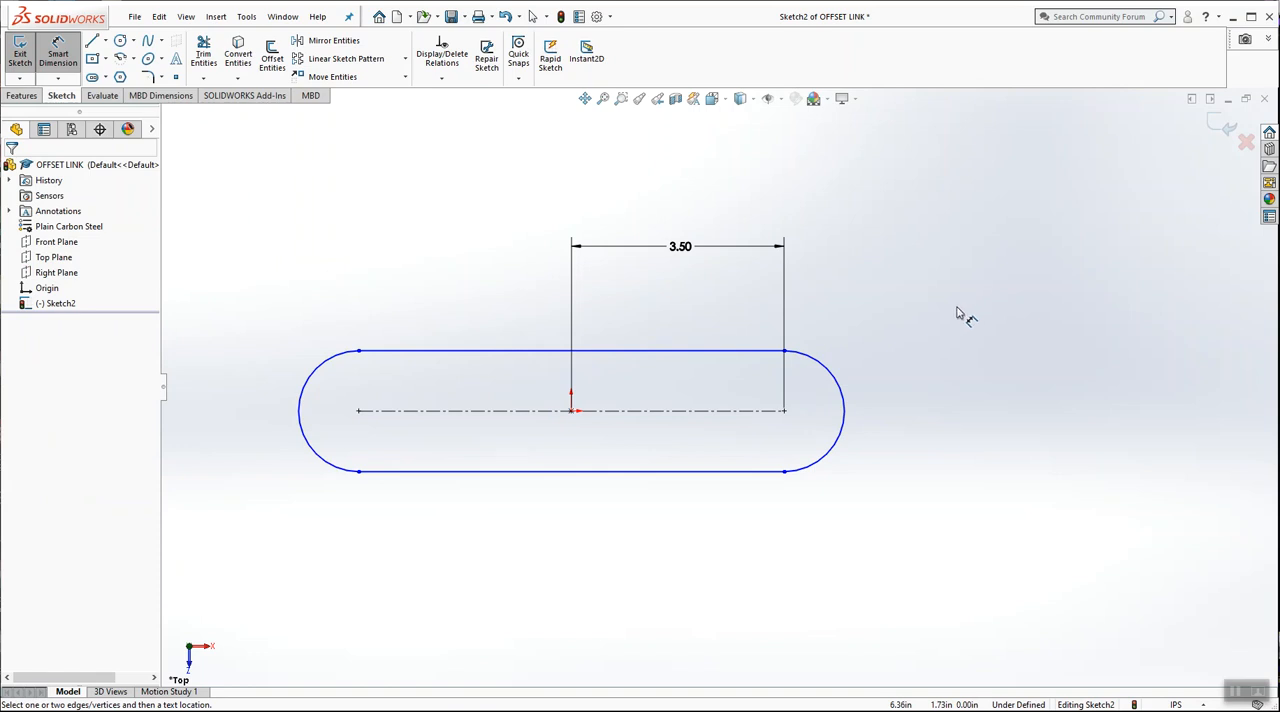
Dimension the slot's right end arc with a radius of 1 in
click(834, 372)
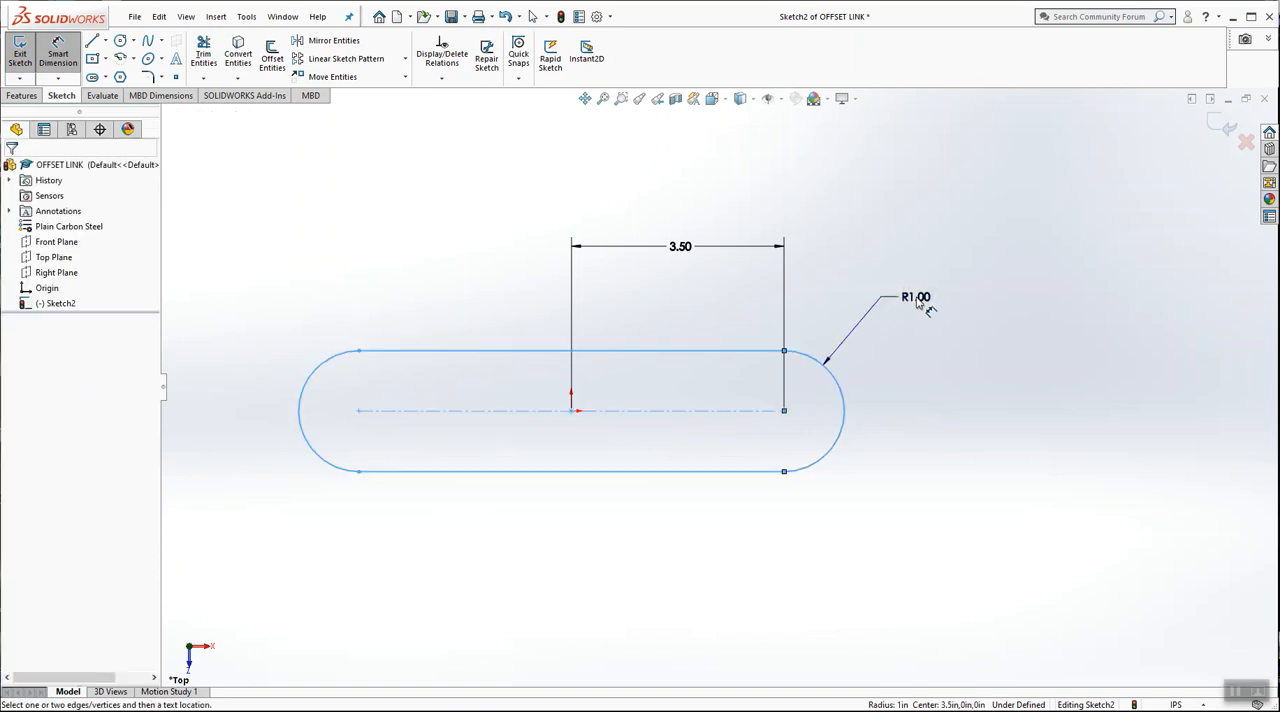
click(916, 299)
key(Return)
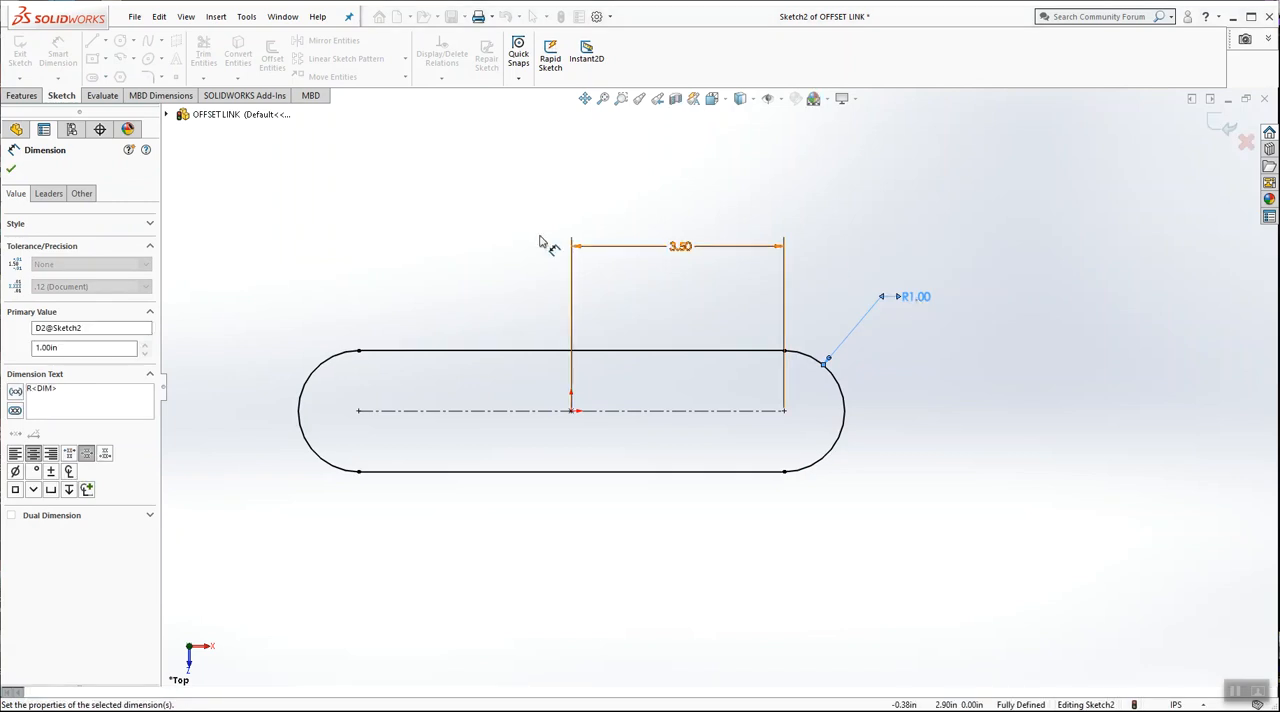
click(434, 243)
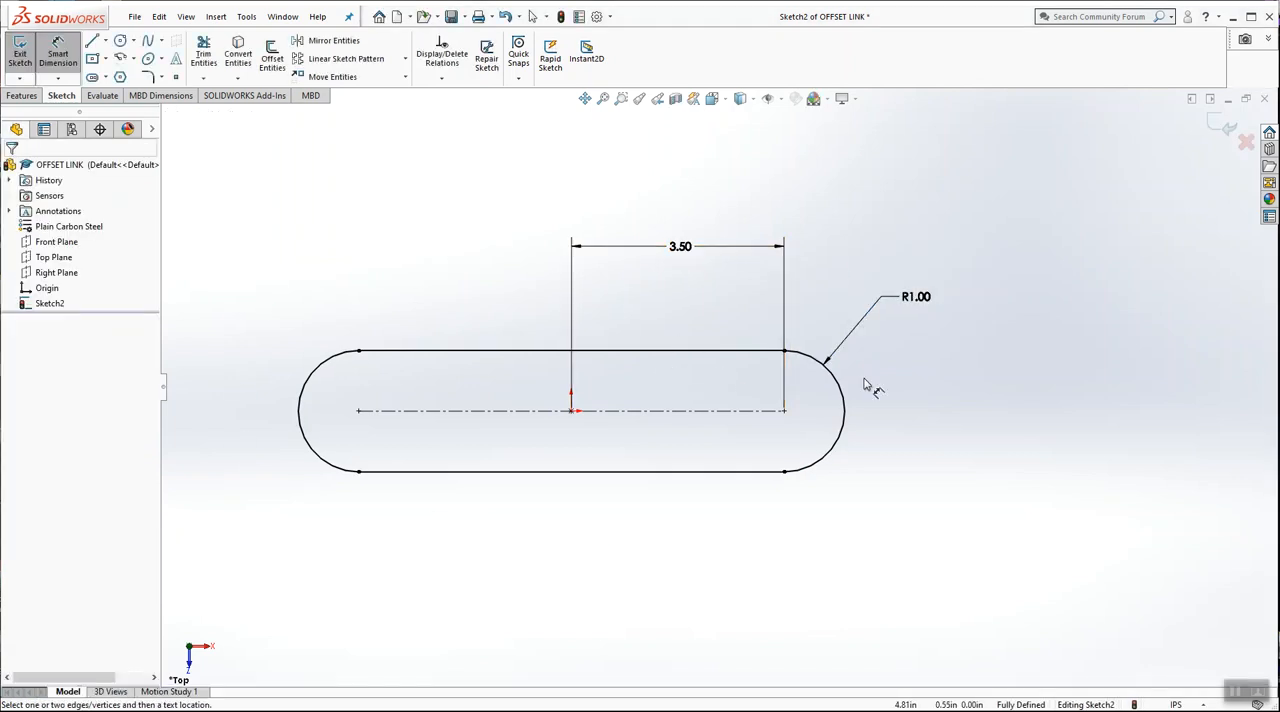
key(Escape)
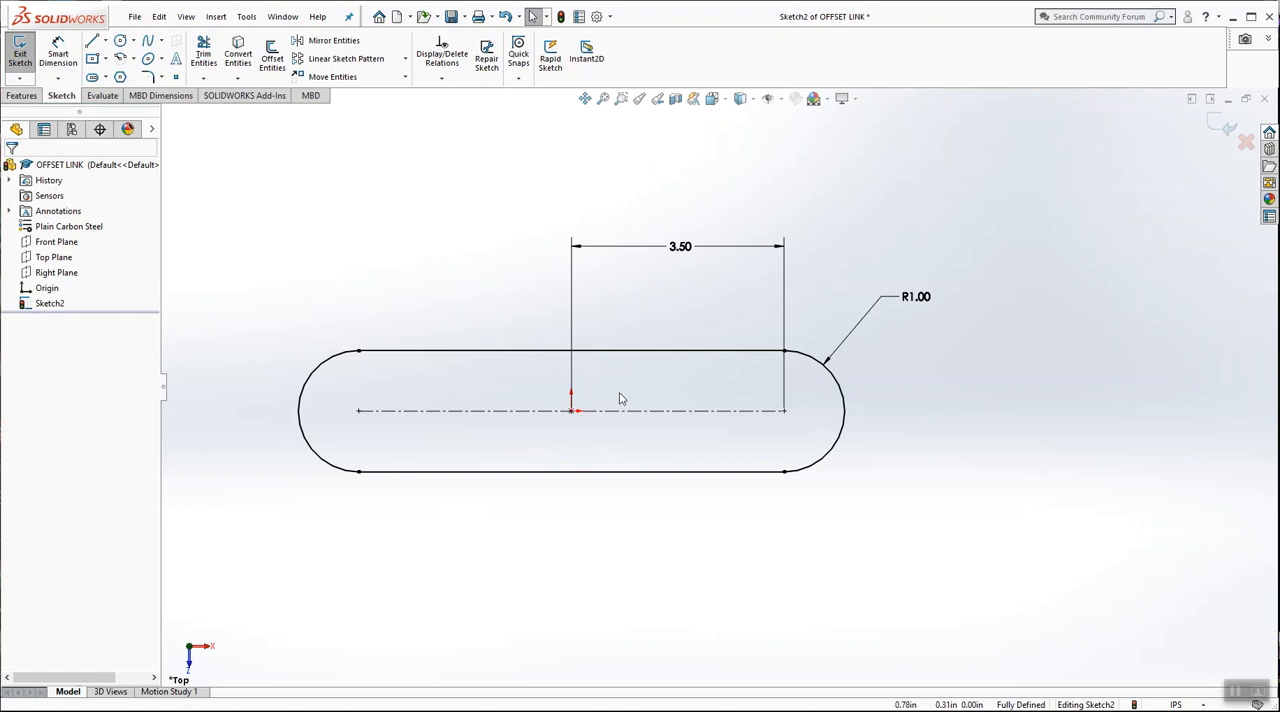
Sketch two circles about 1 in in diameter, one centred on each end-arc centre of the slot
click(120, 40)
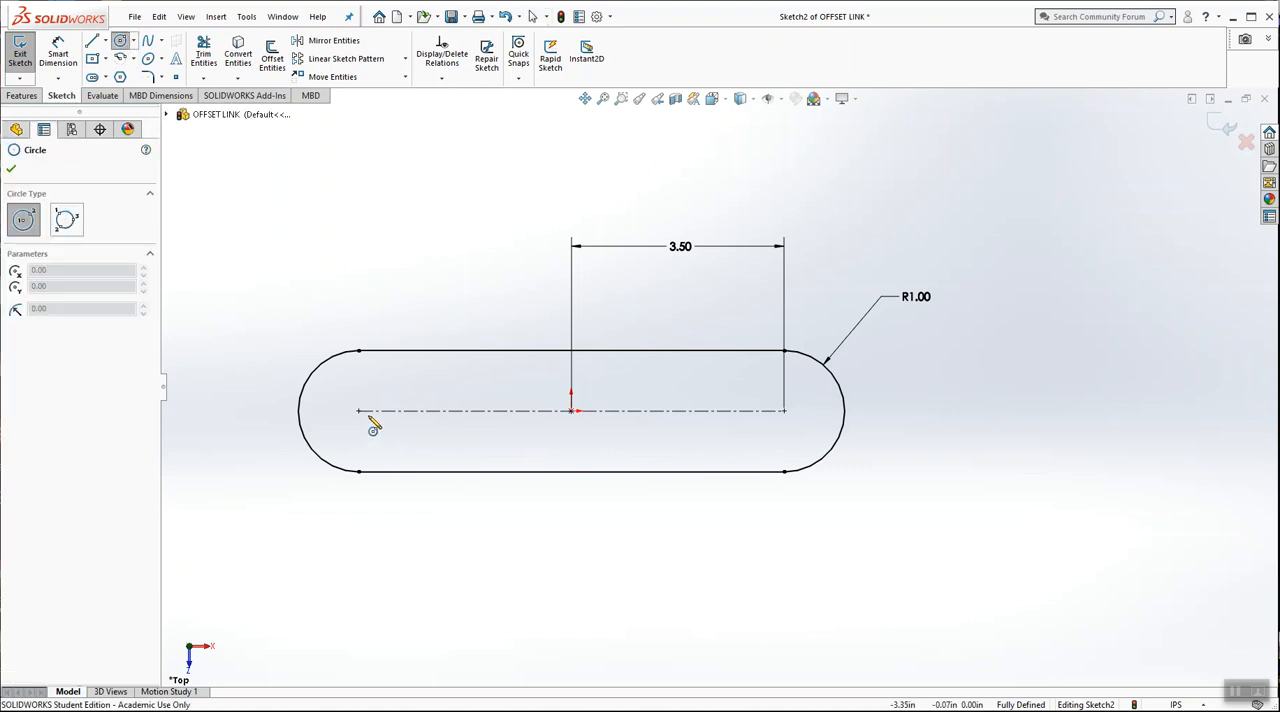
click(358, 410)
click(386, 431)
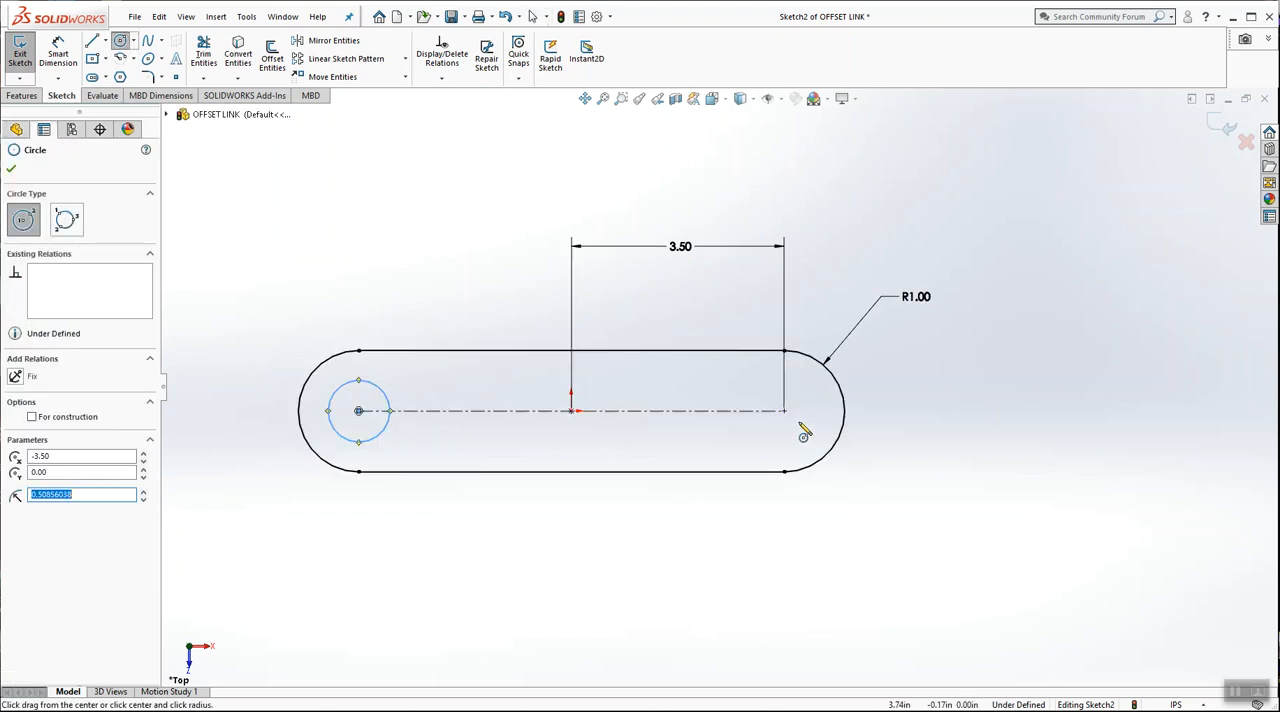
click(784, 410)
click(798, 447)
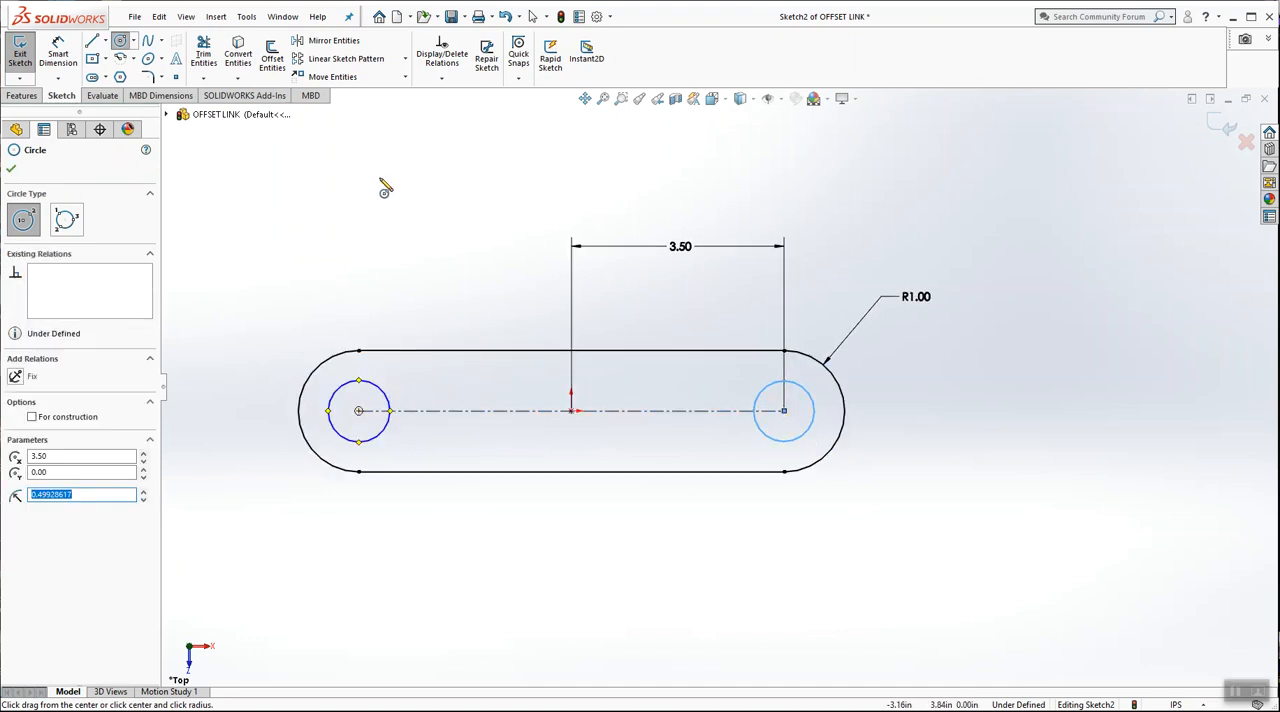
Add an Equal relation between the two circles and test it by resizing the left one
click(441, 77)
click(450, 114)
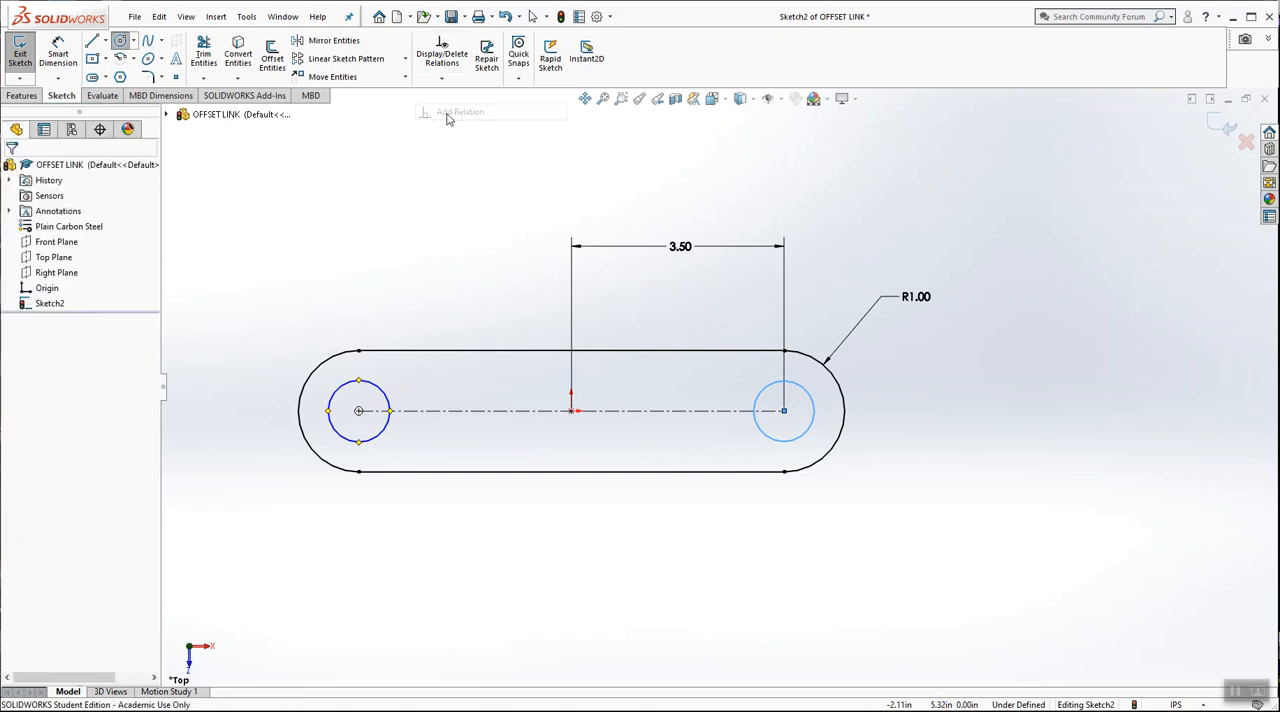
click(370, 385)
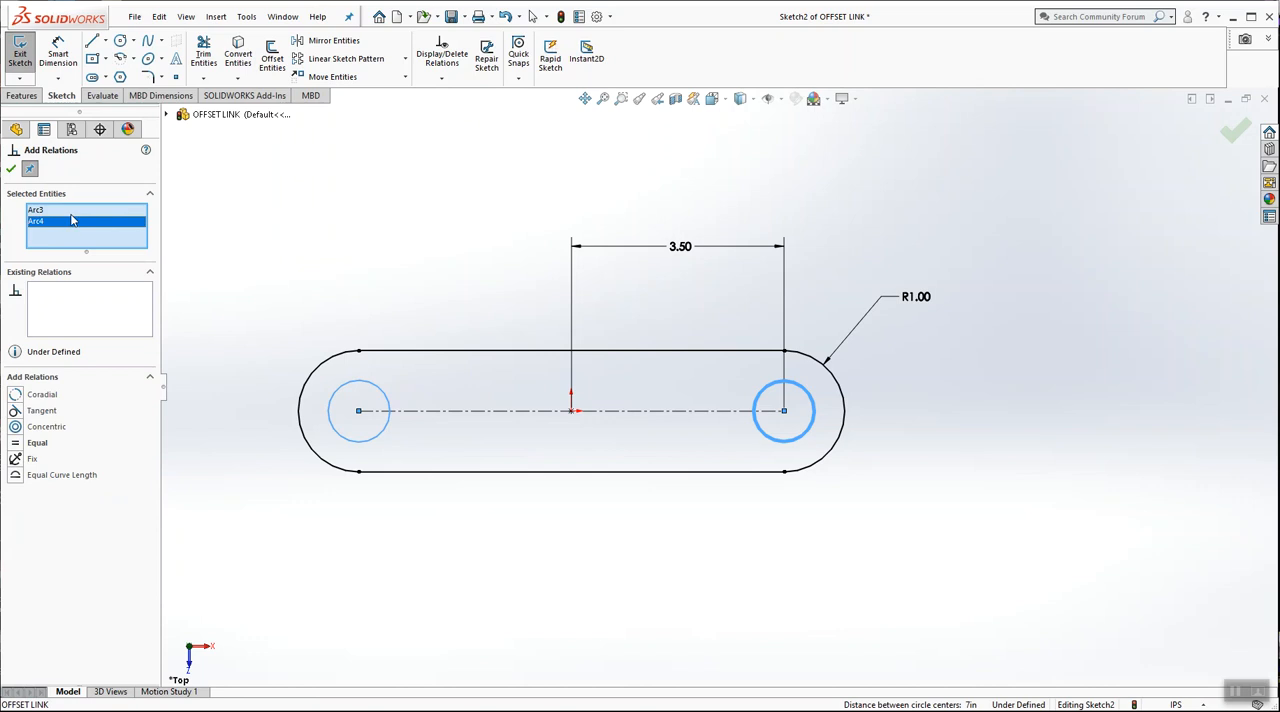
click(30, 443)
click(11, 169)
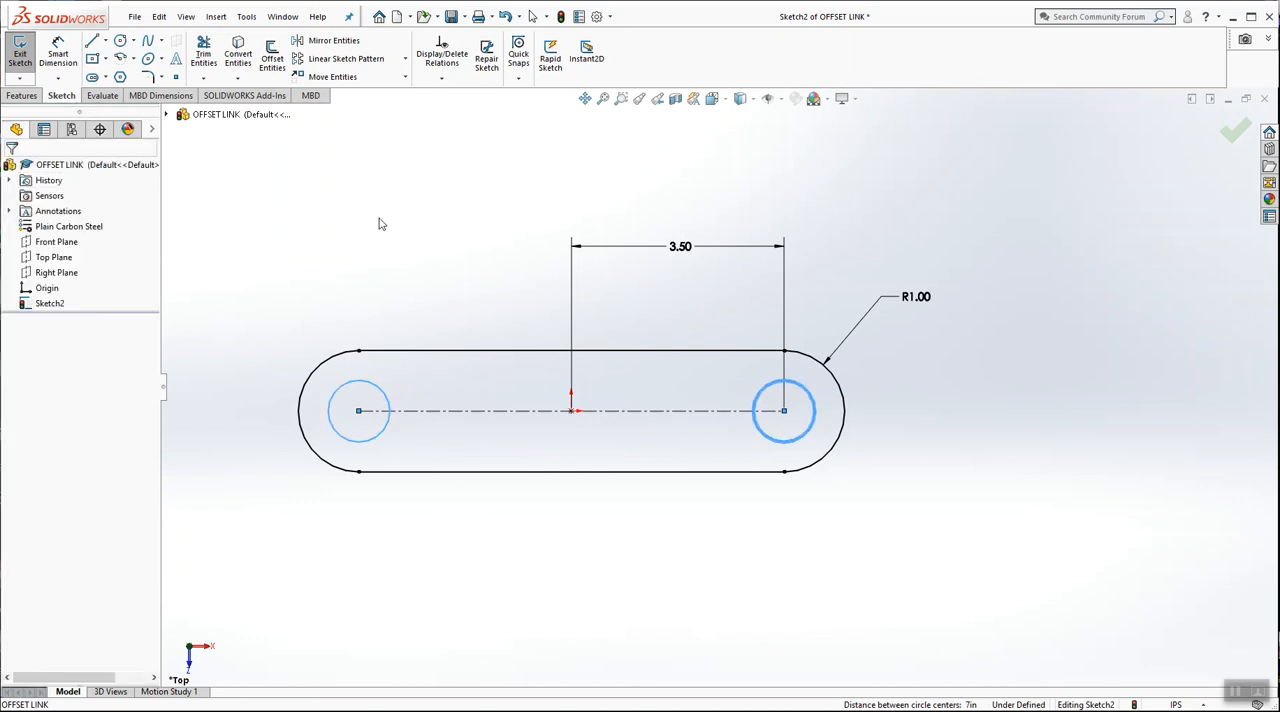
mouse_move(389, 393)
mouse_down()
mouse_move(451, 331)
mouse_move(400, 400)
mouse_up()
click(354, 235)
Dimension the right circle with a diameter of 1 in
click(65, 60)
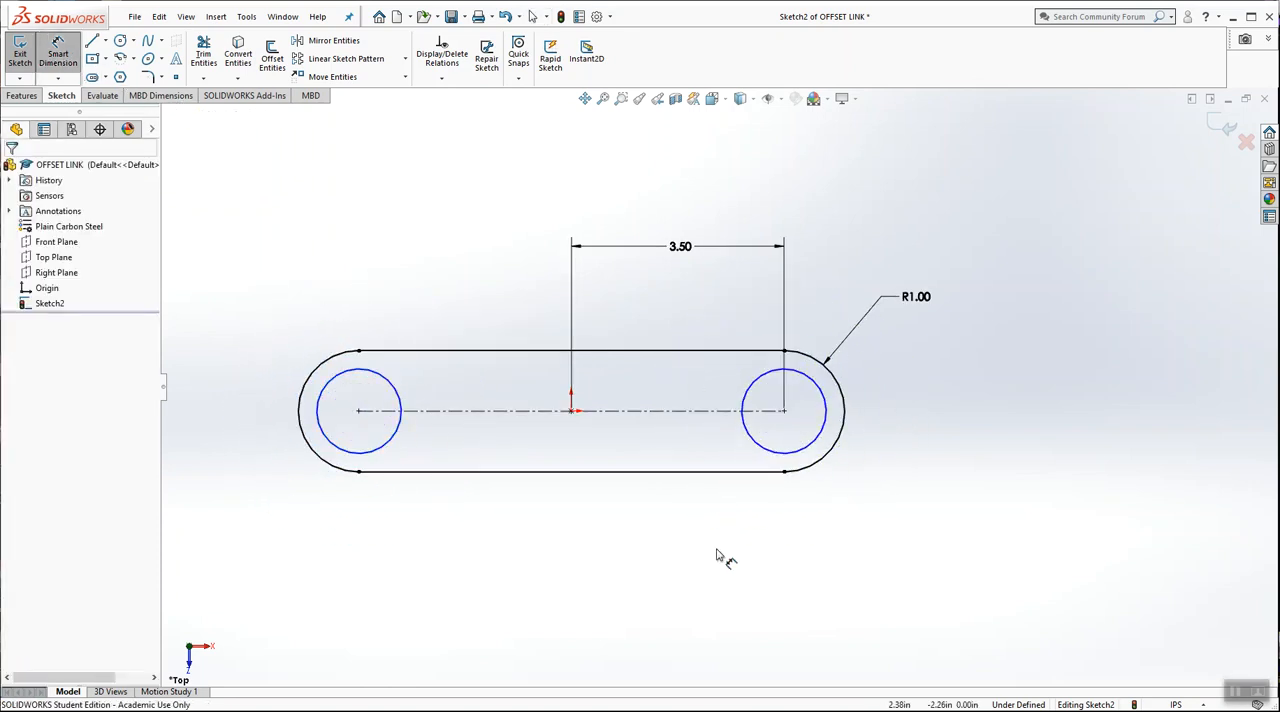
click(876, 470)
click(915, 492)
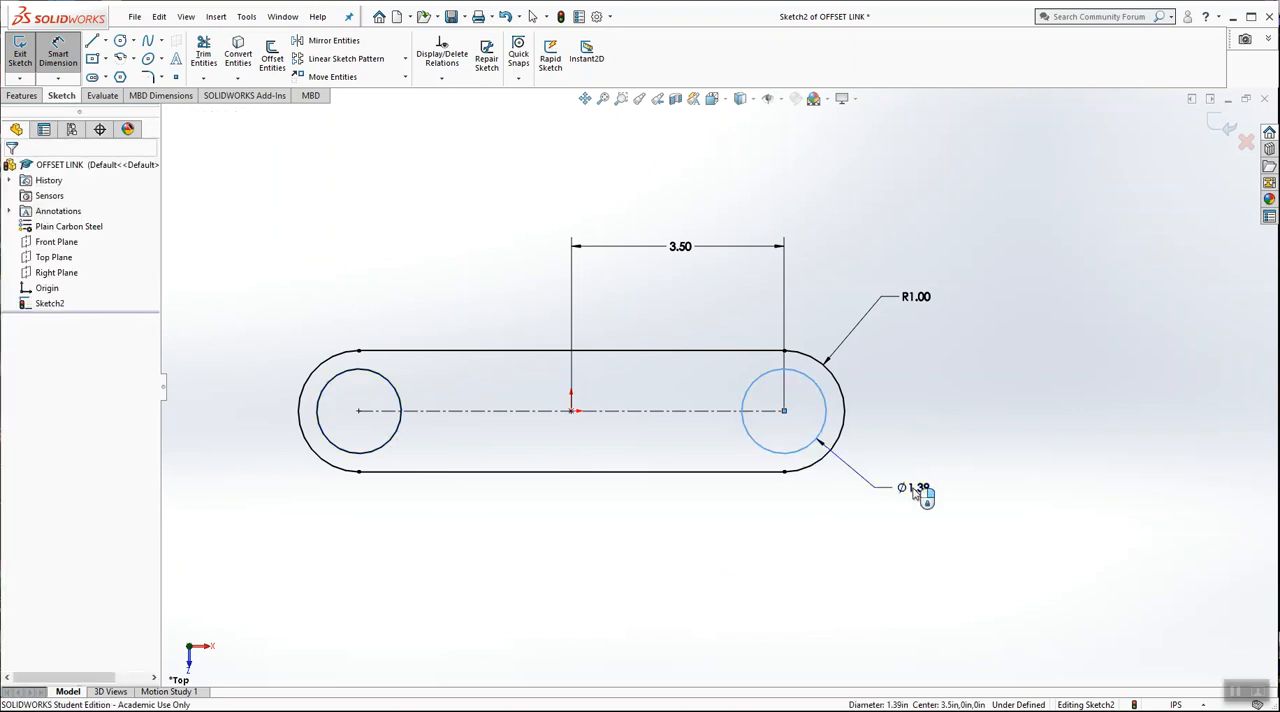
text(1)
key(Return)
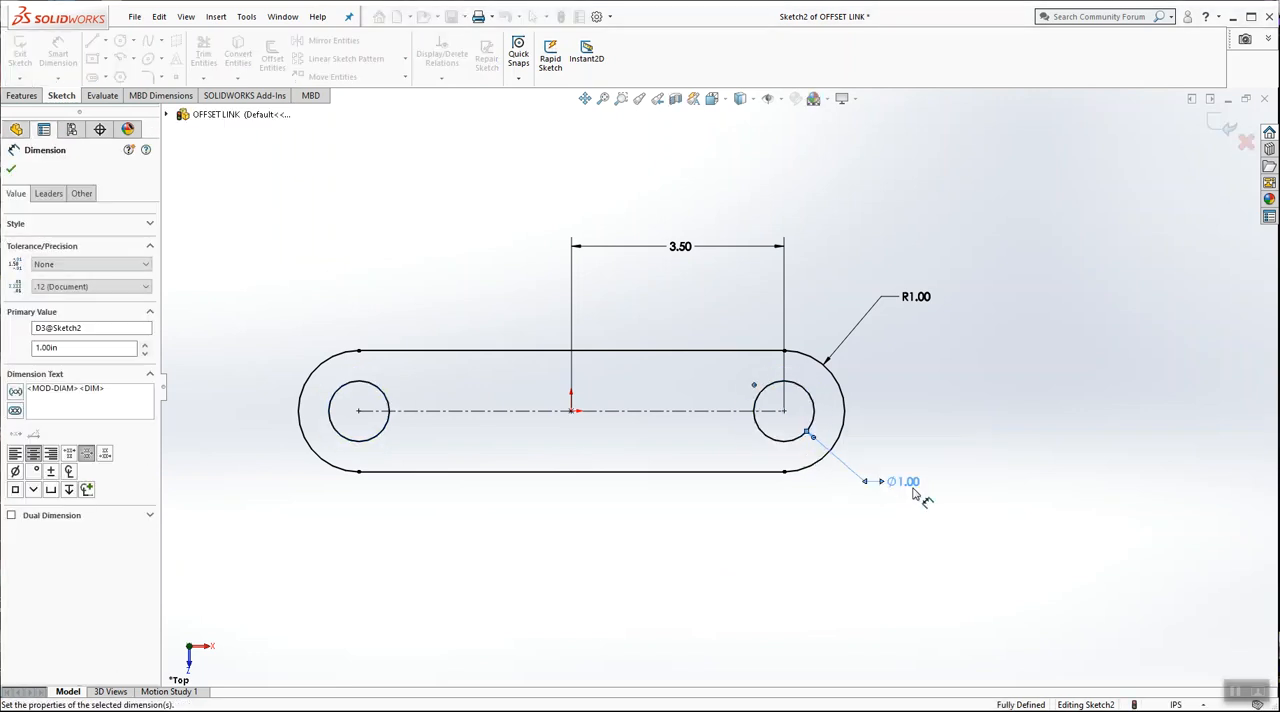
click(988, 357)
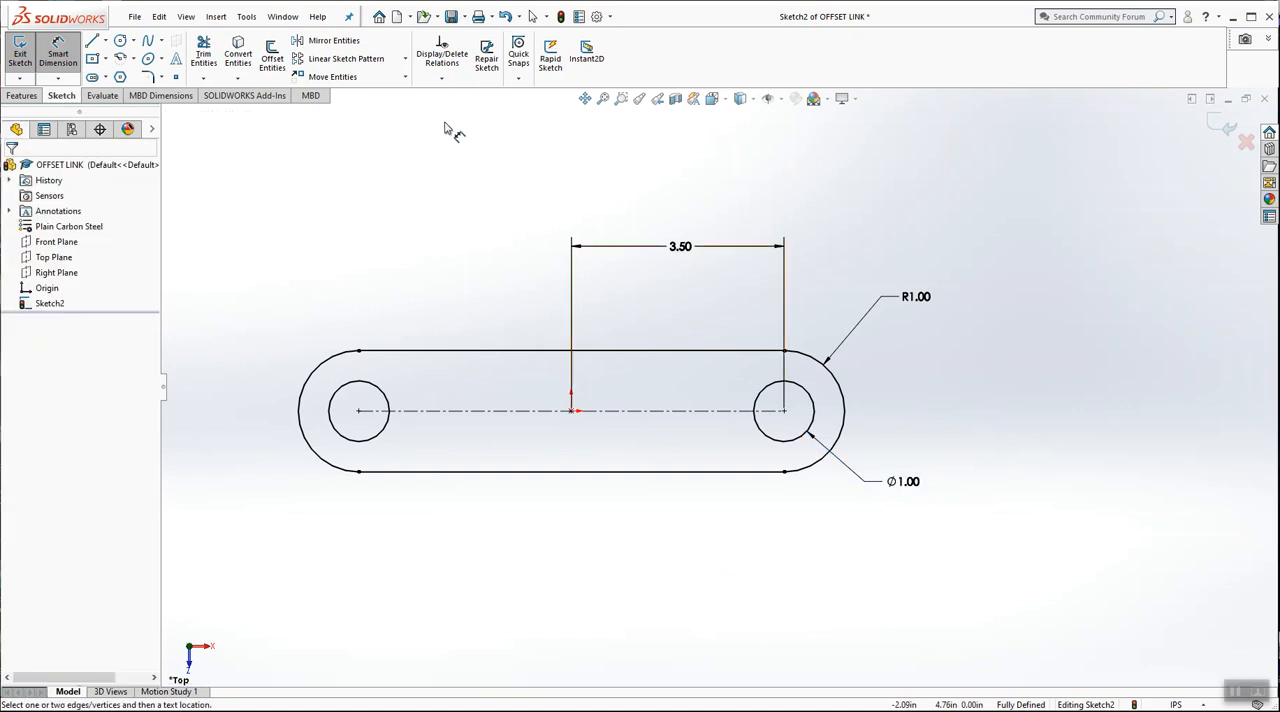
key(Escape)
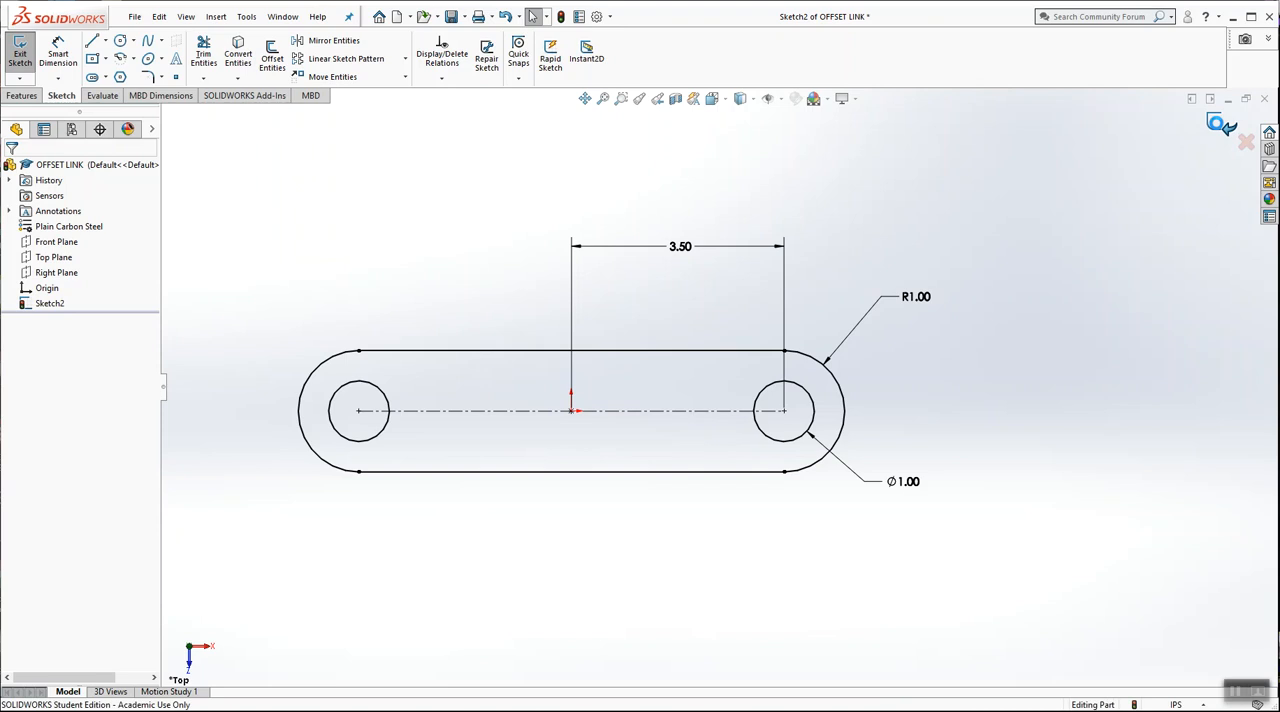
Exit the sketch and extrude it as a blind boss 0.25 in thick from the sketch plane
click(1216, 123)
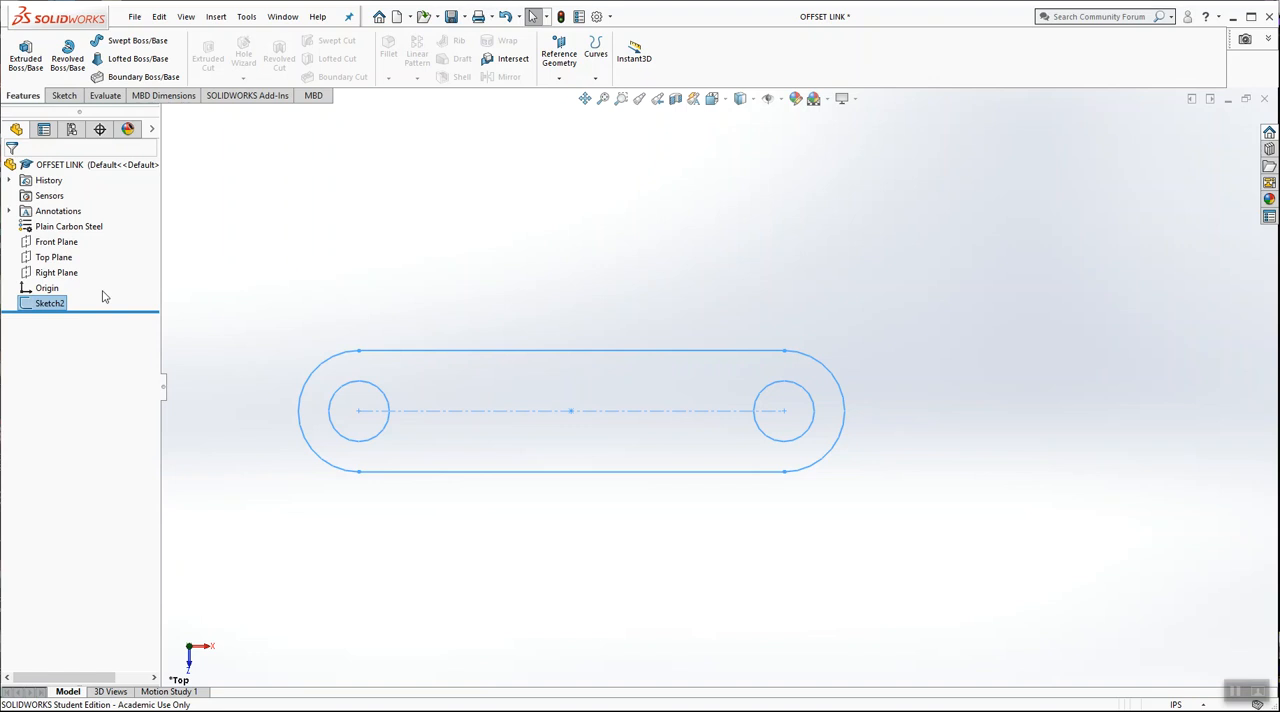
click(25, 55)
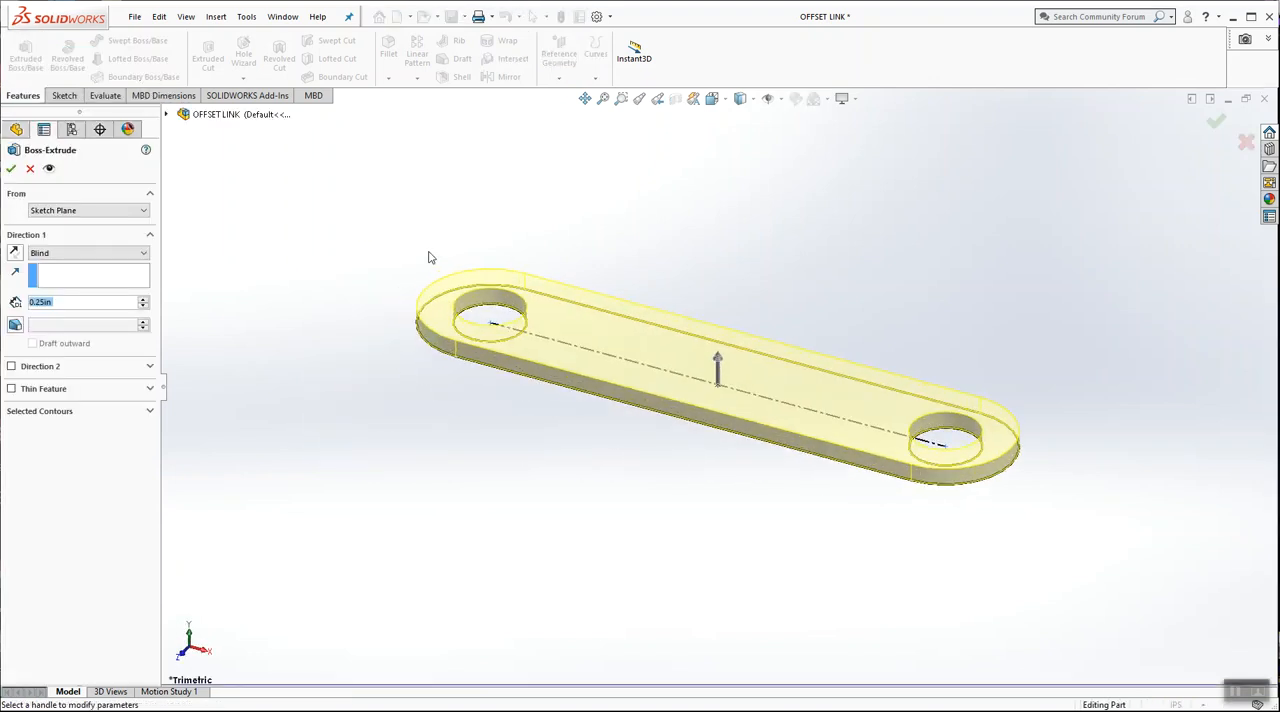
click(12, 170)
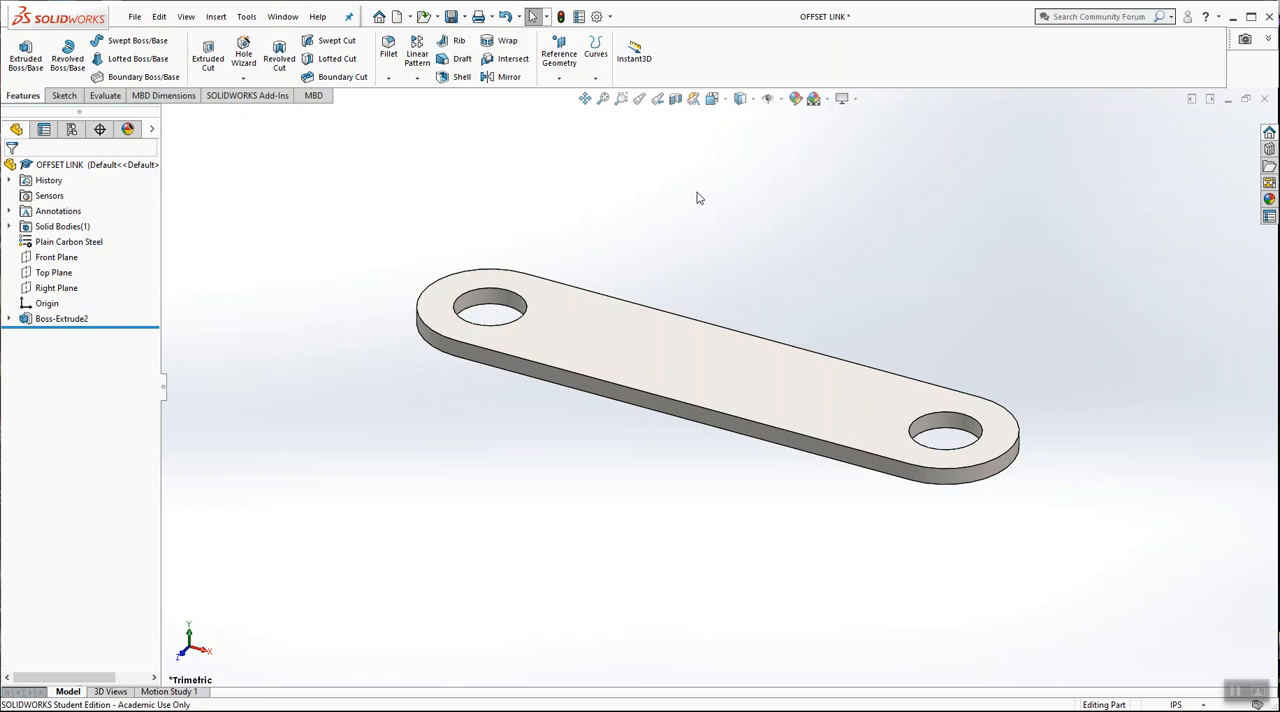
Start another sketch on the Top Plane, at the underside of the extruded link
middle_drag(603, 245, 590, 292)
middle_drag(673, 297, 619, 255)
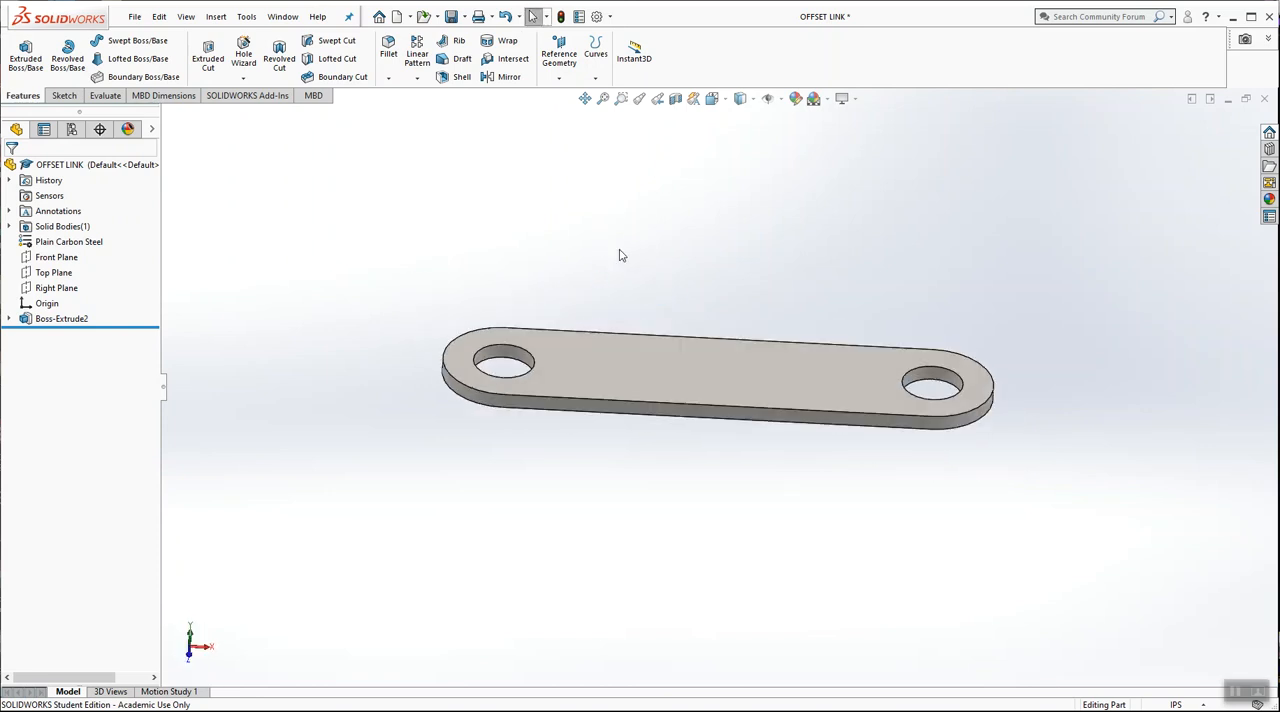
right_click(67, 279)
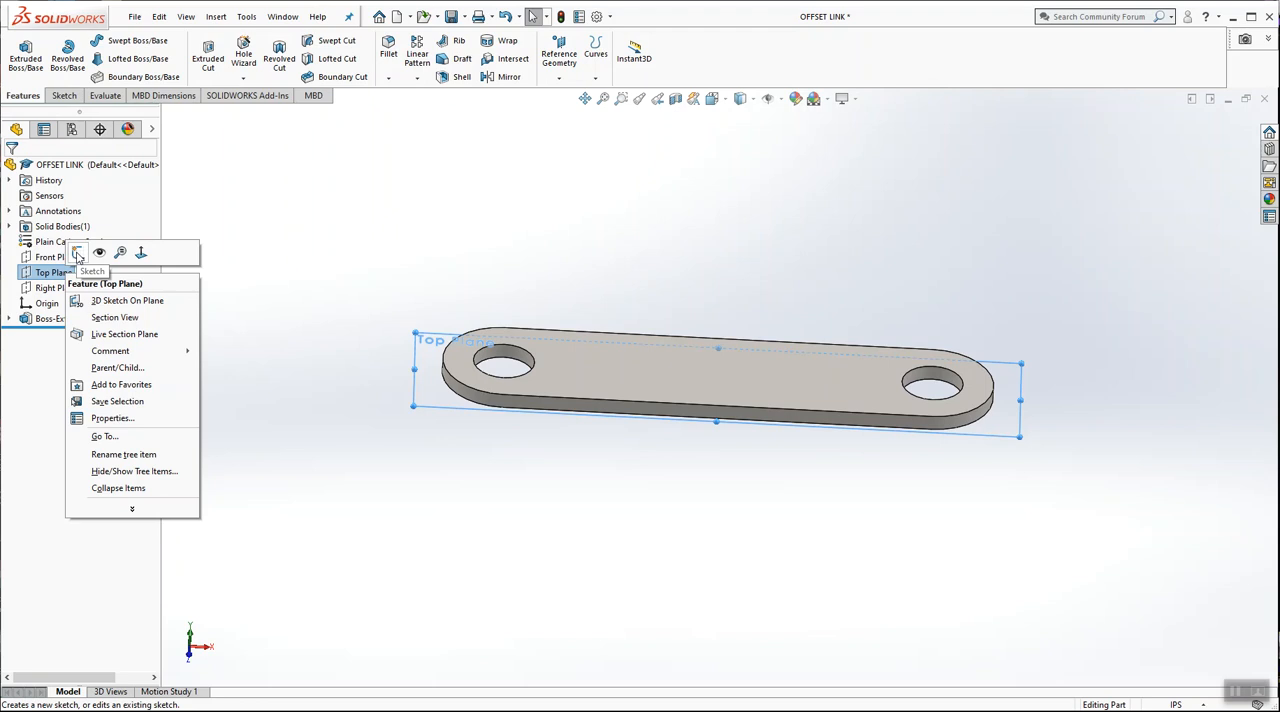
click(78, 257)
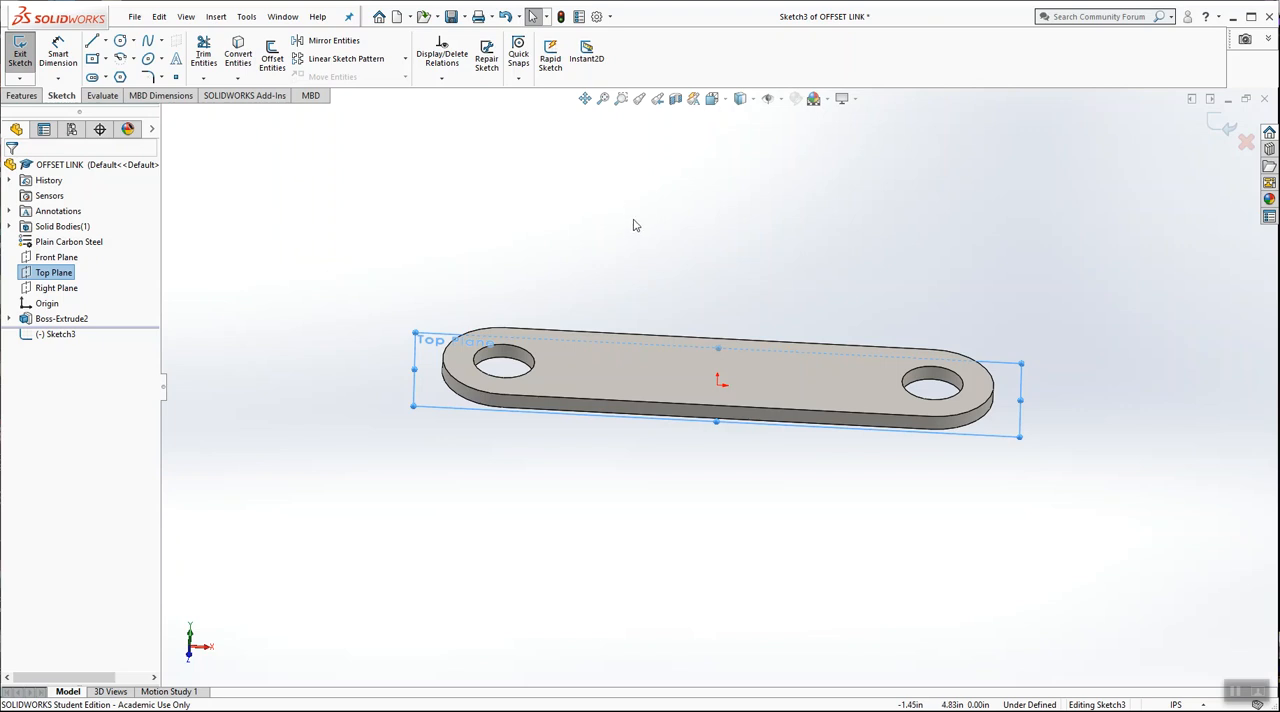
middle_drag(592, 262, 662, 332)
click(719, 244)
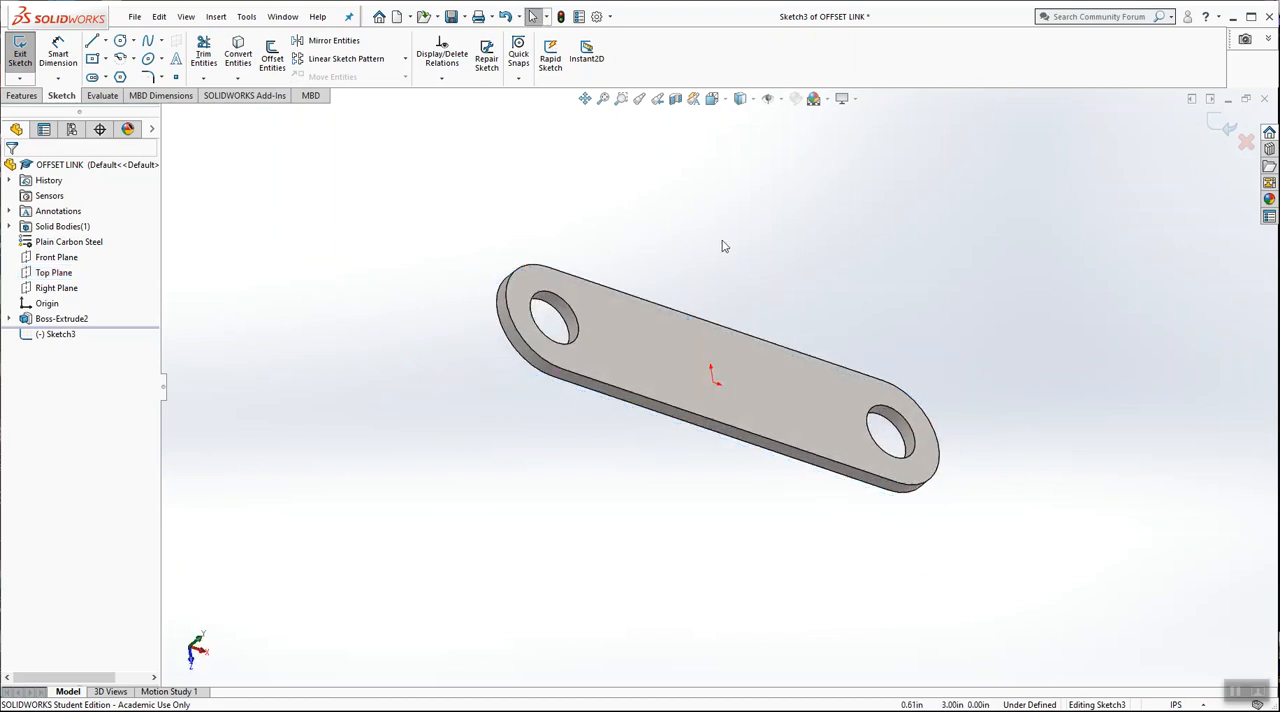
Sketch a vertical centerpoint straight slot centred on the origin, about 7.04 in between arc centres and about 2.31 in wide
middle_drag(717, 246, 842, 367)
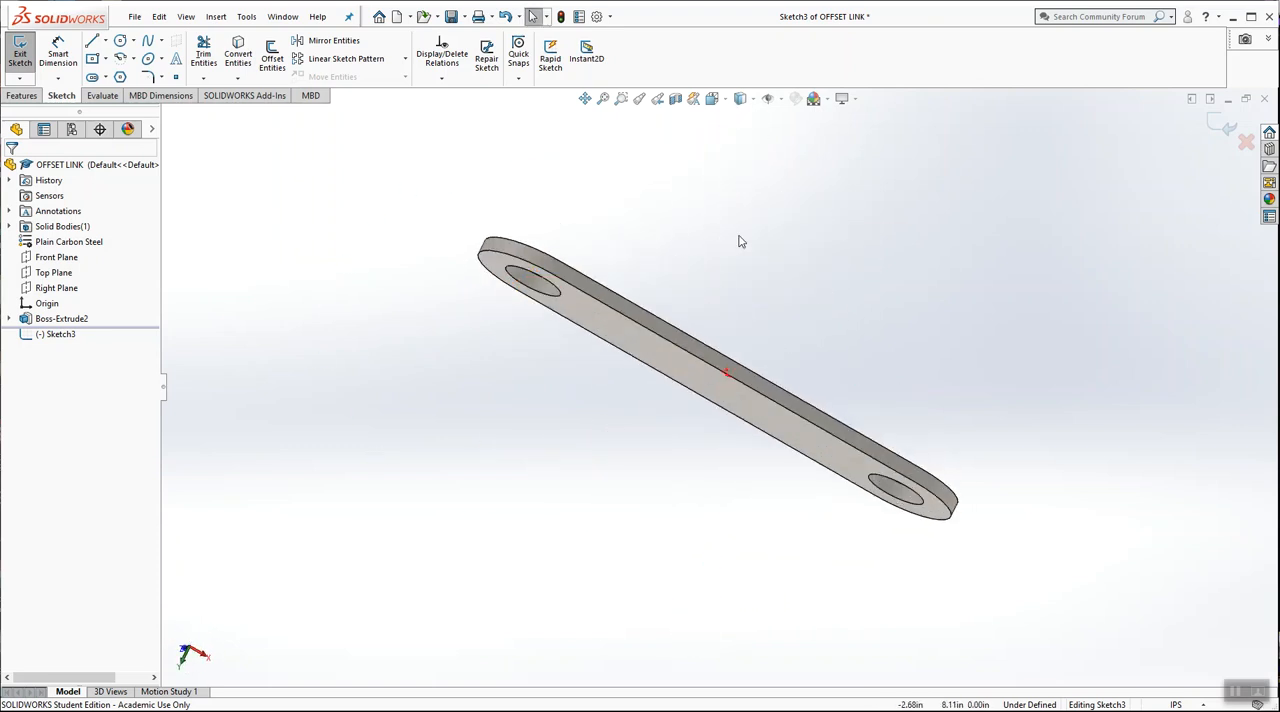
click(726, 108)
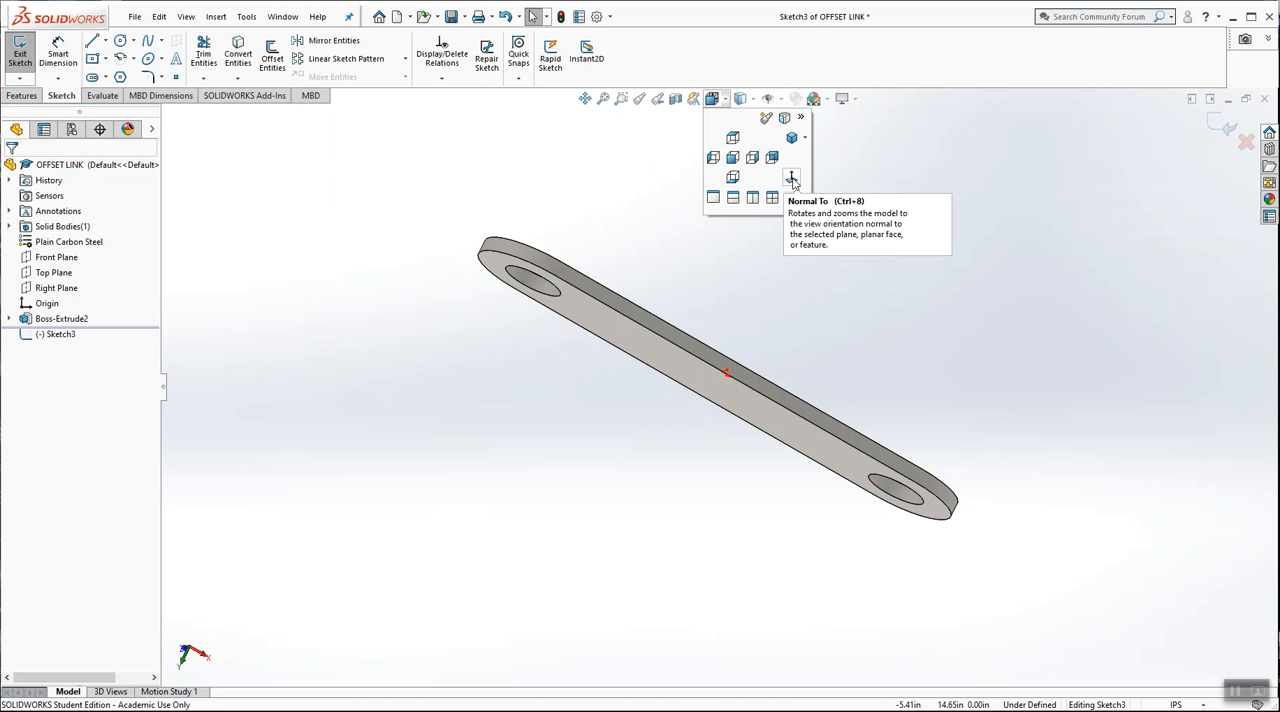
click(792, 179)
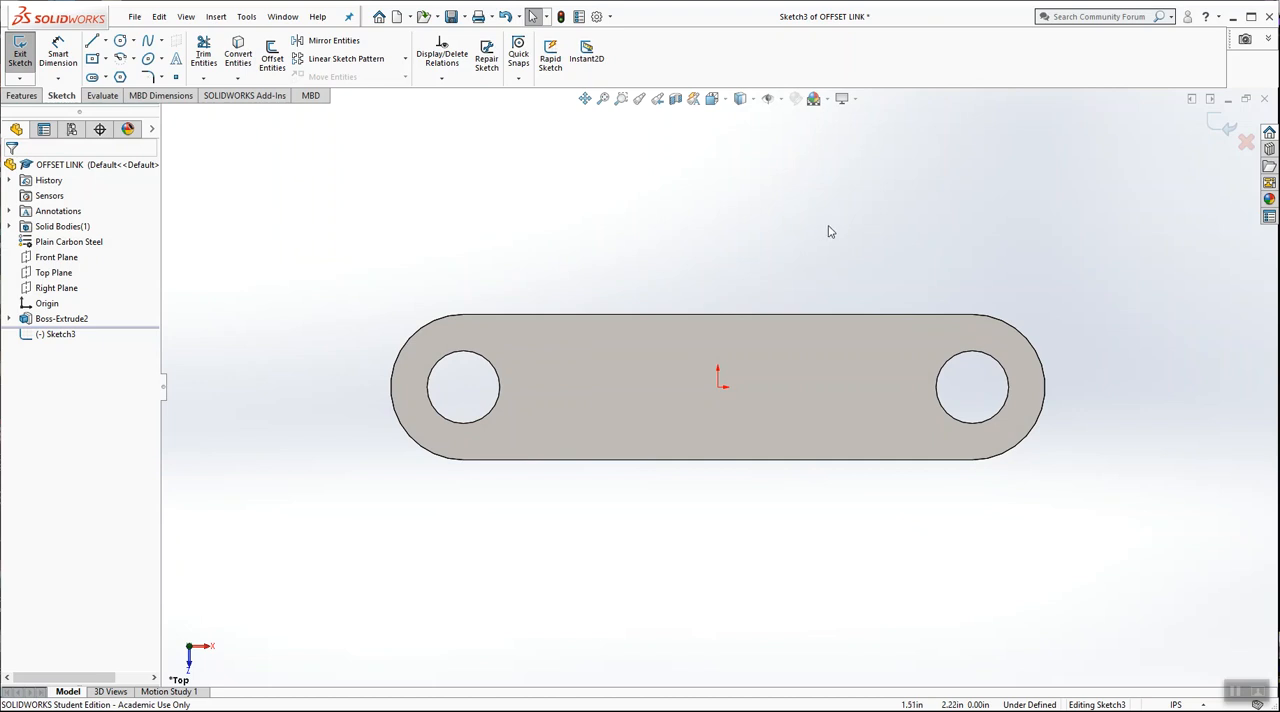
middle_drag(660, 286, 829, 406)
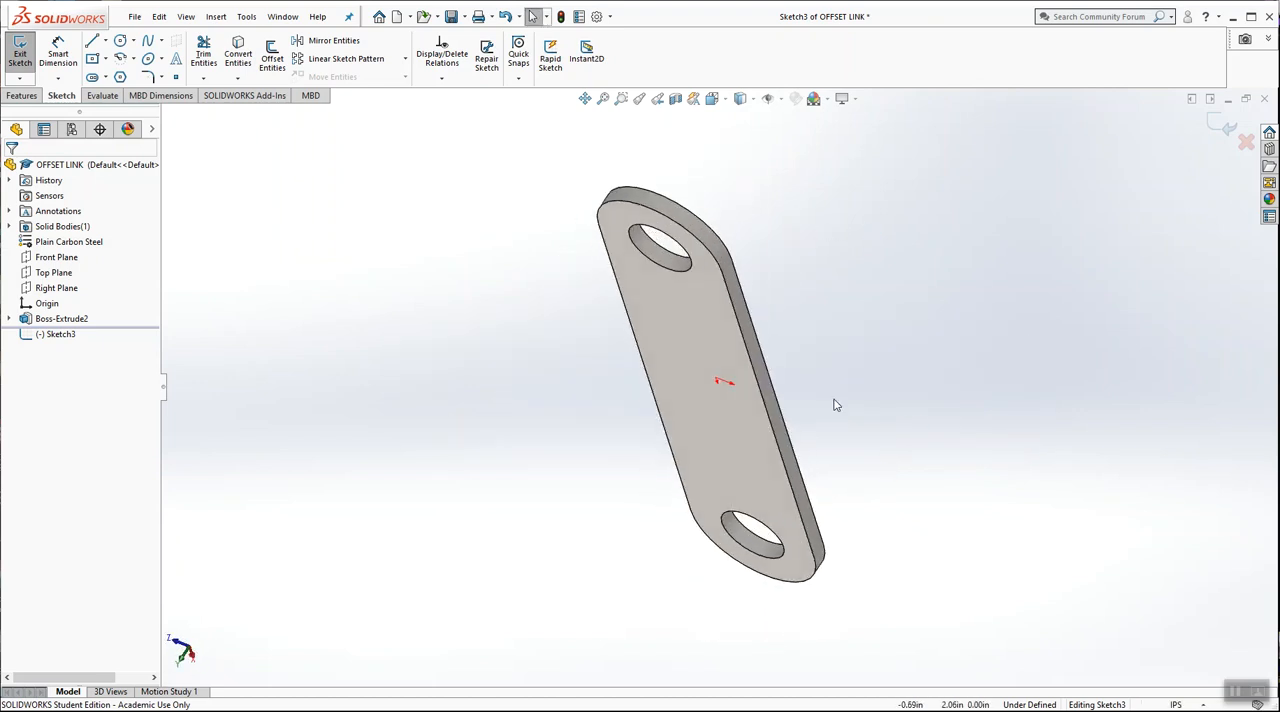
click(724, 101)
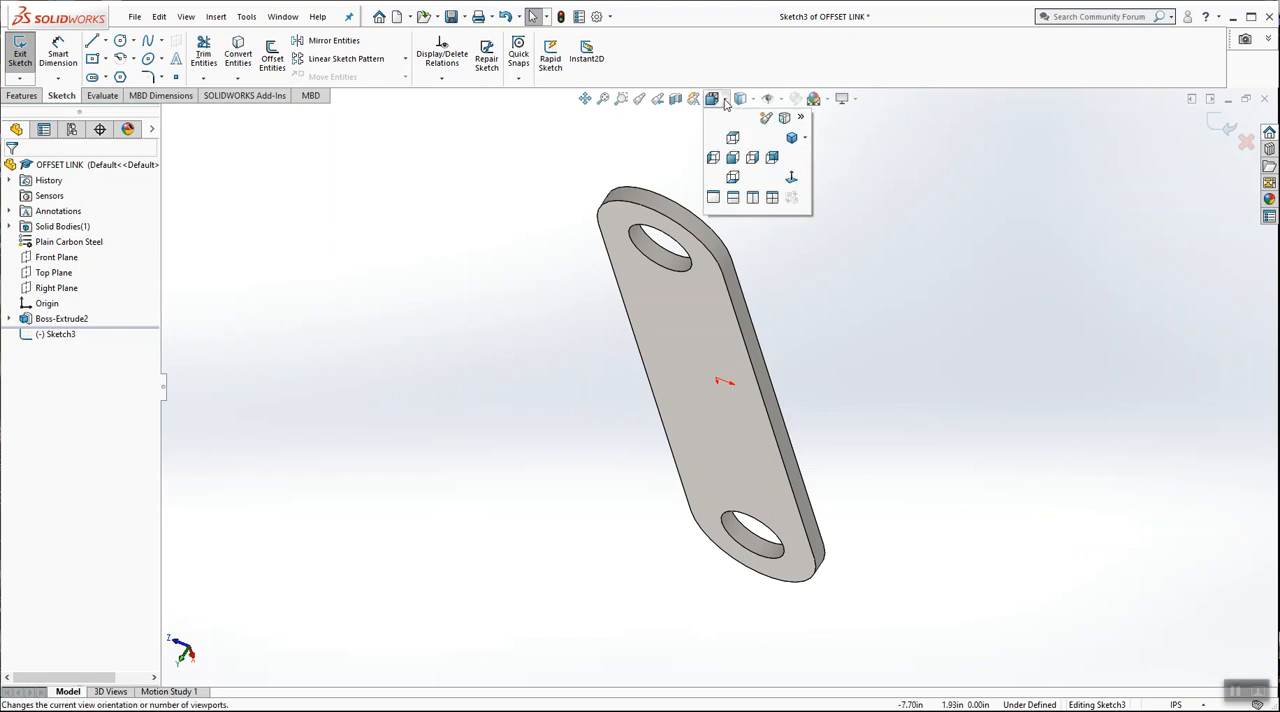
click(792, 178)
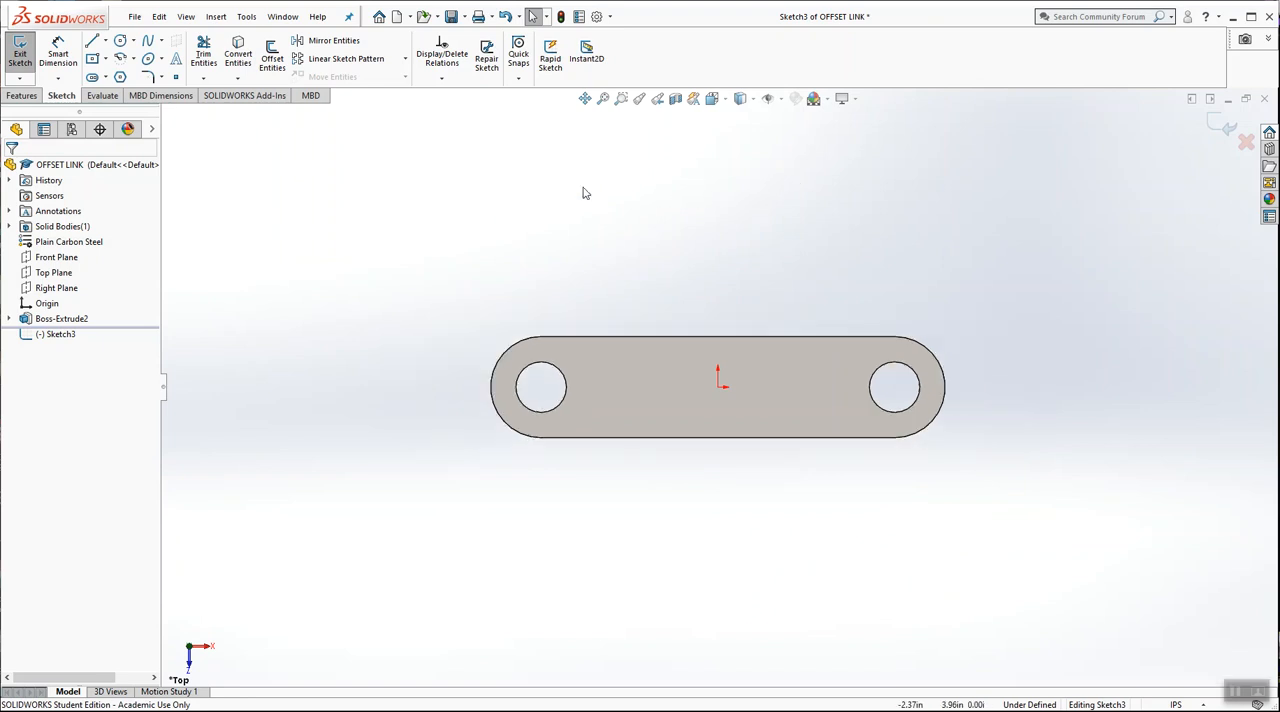
click(105, 78)
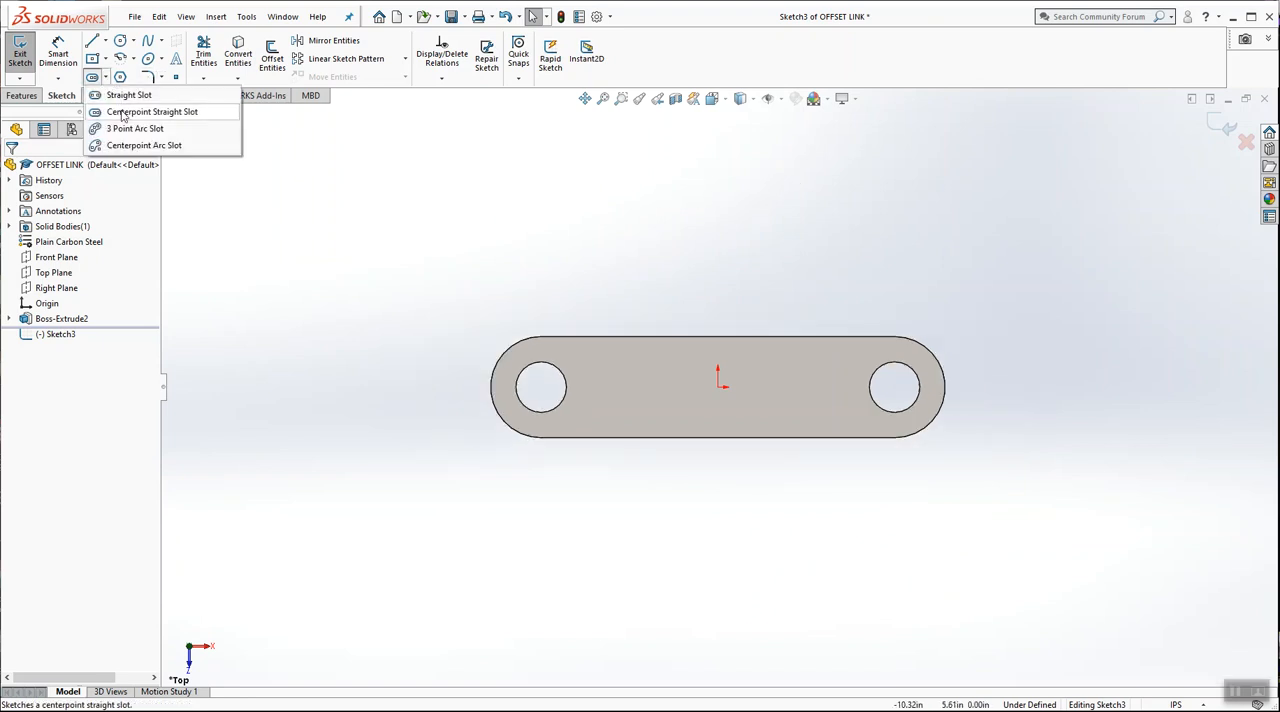
click(123, 113)
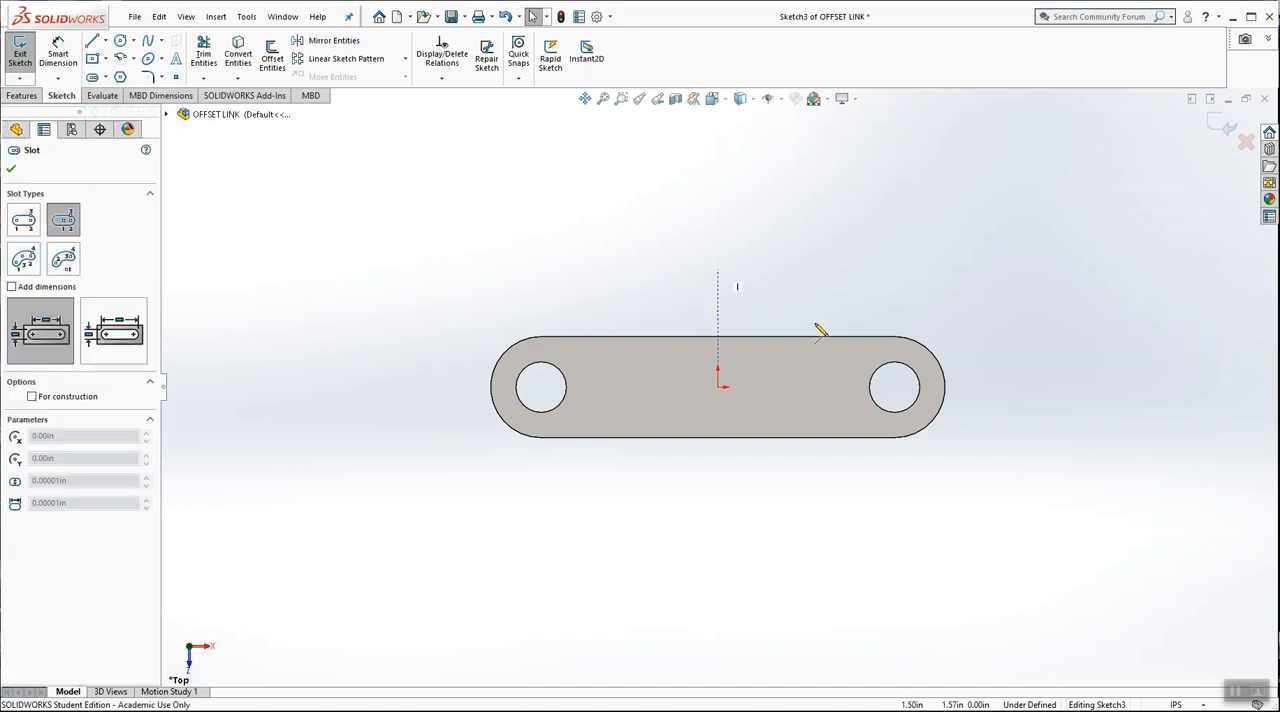
click(718, 387)
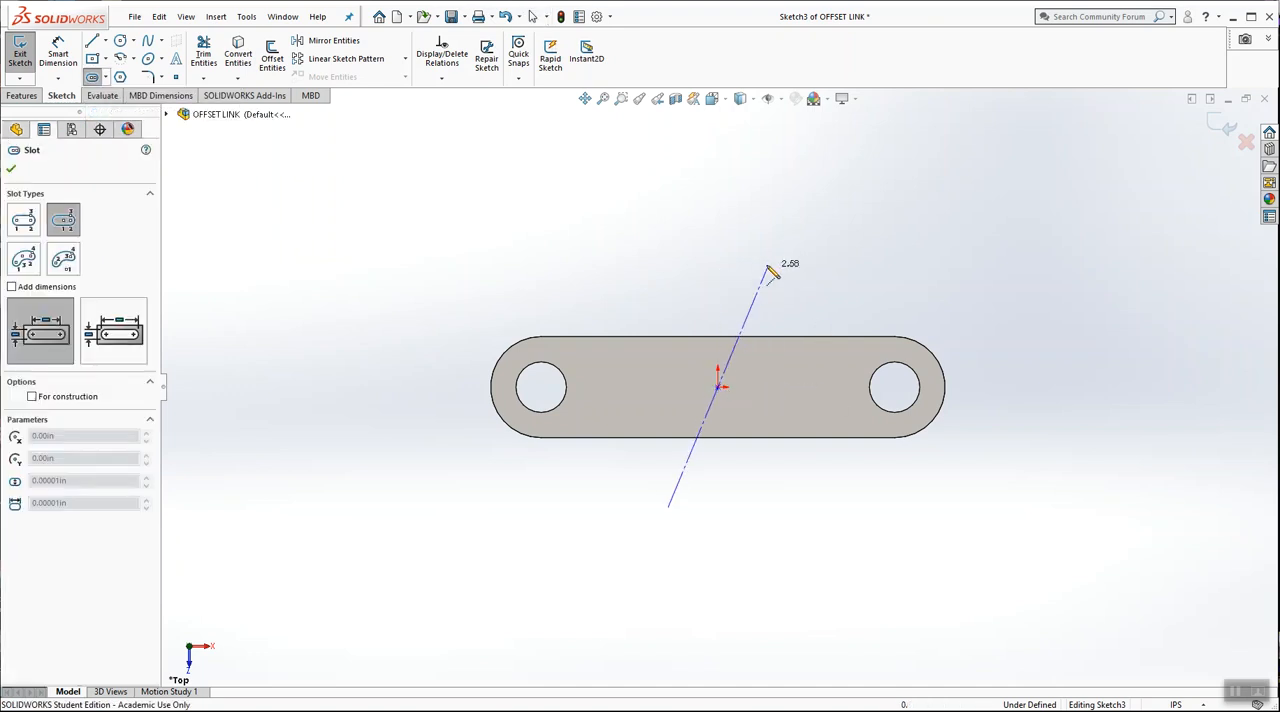
click(718, 209)
click(777, 263)
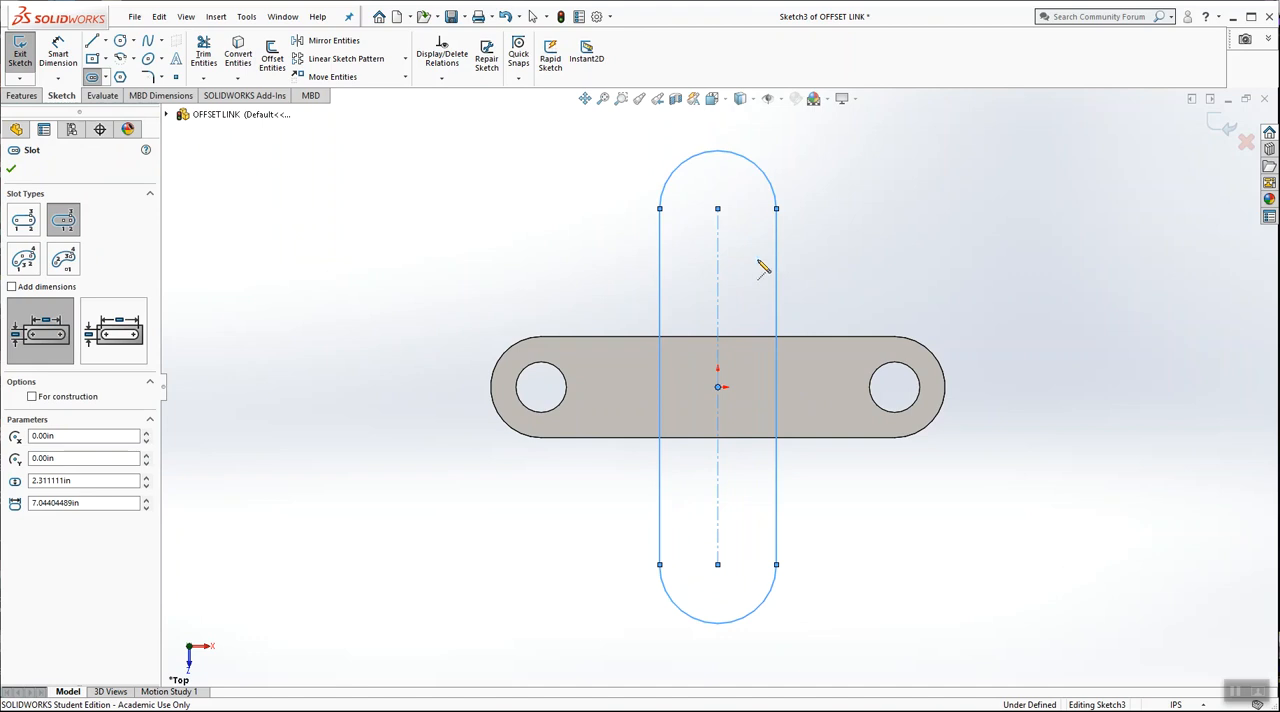
click(13, 169)
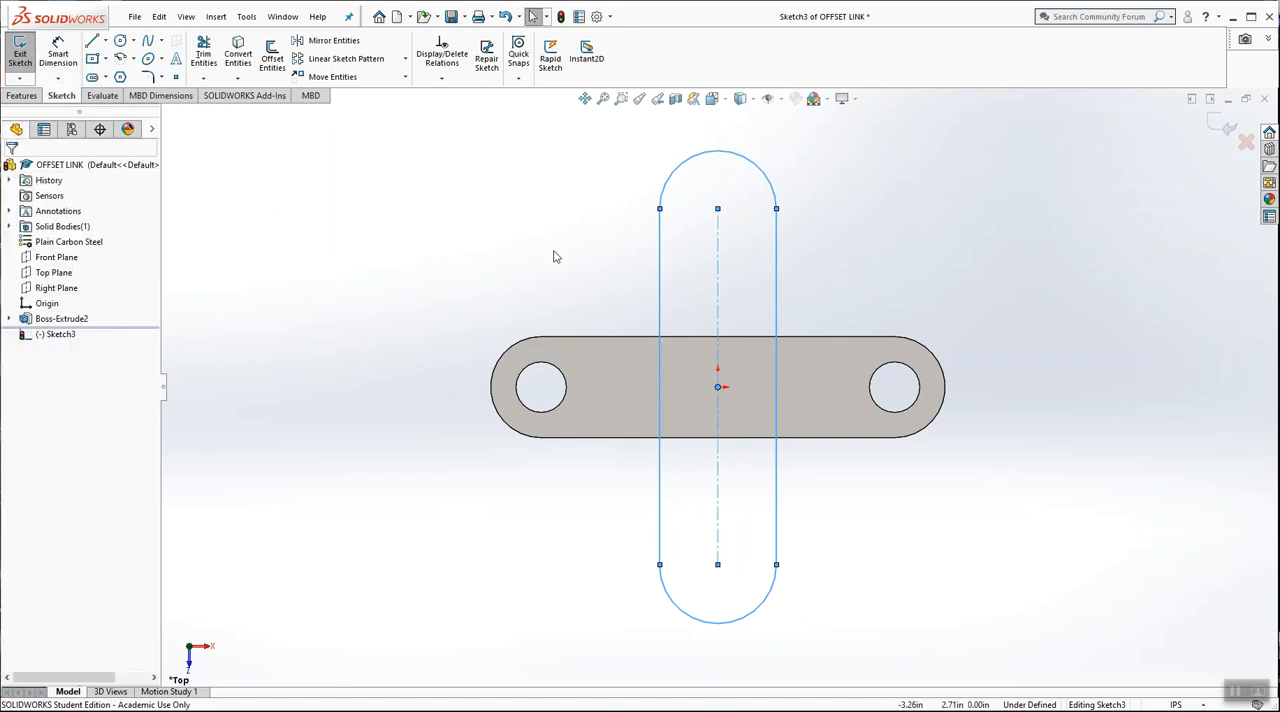
Add an Equal relation between the slot's upper end arc and the rounded right end edge of the extruded link
scroll(882, 250, down, 1)
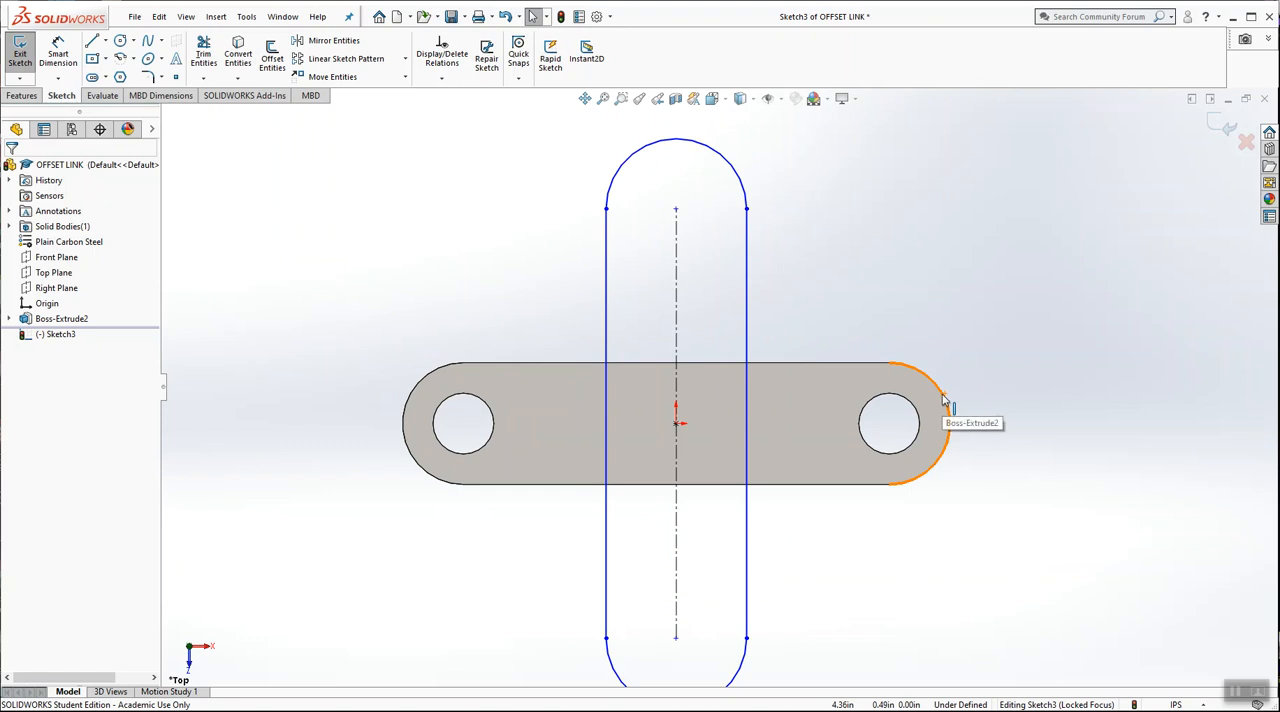
click(441, 77)
click(456, 110)
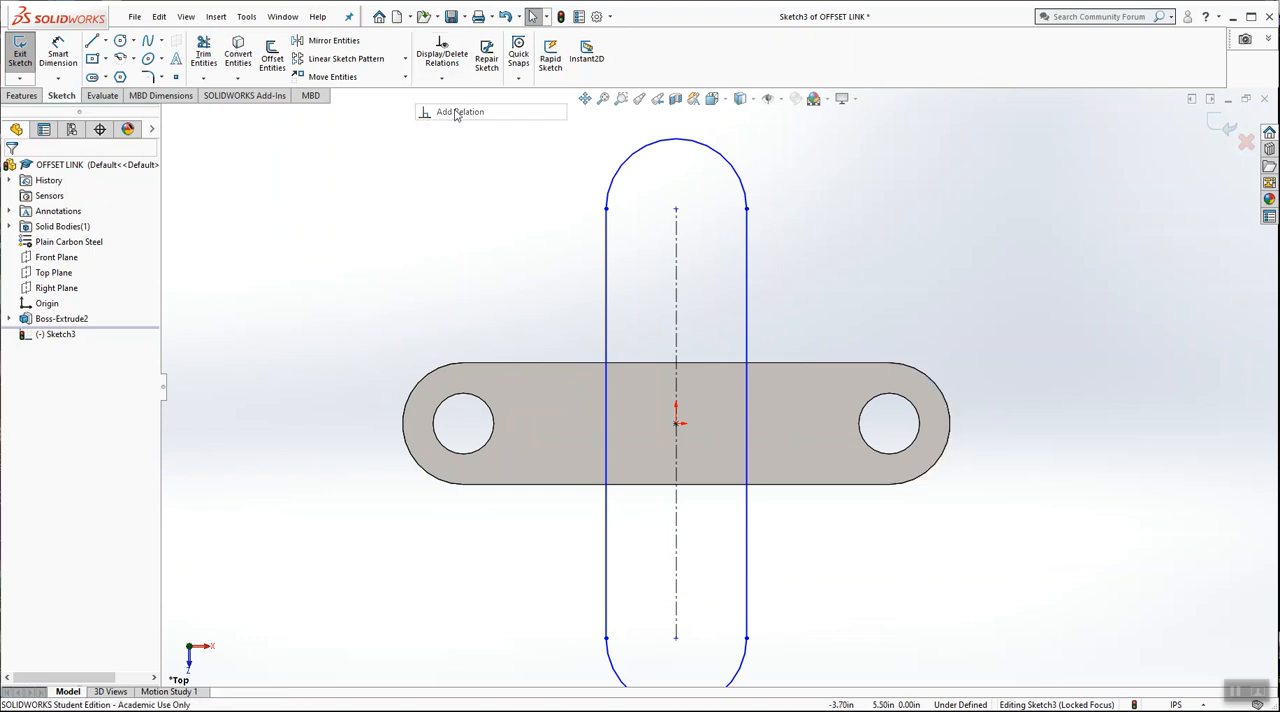
click(690, 144)
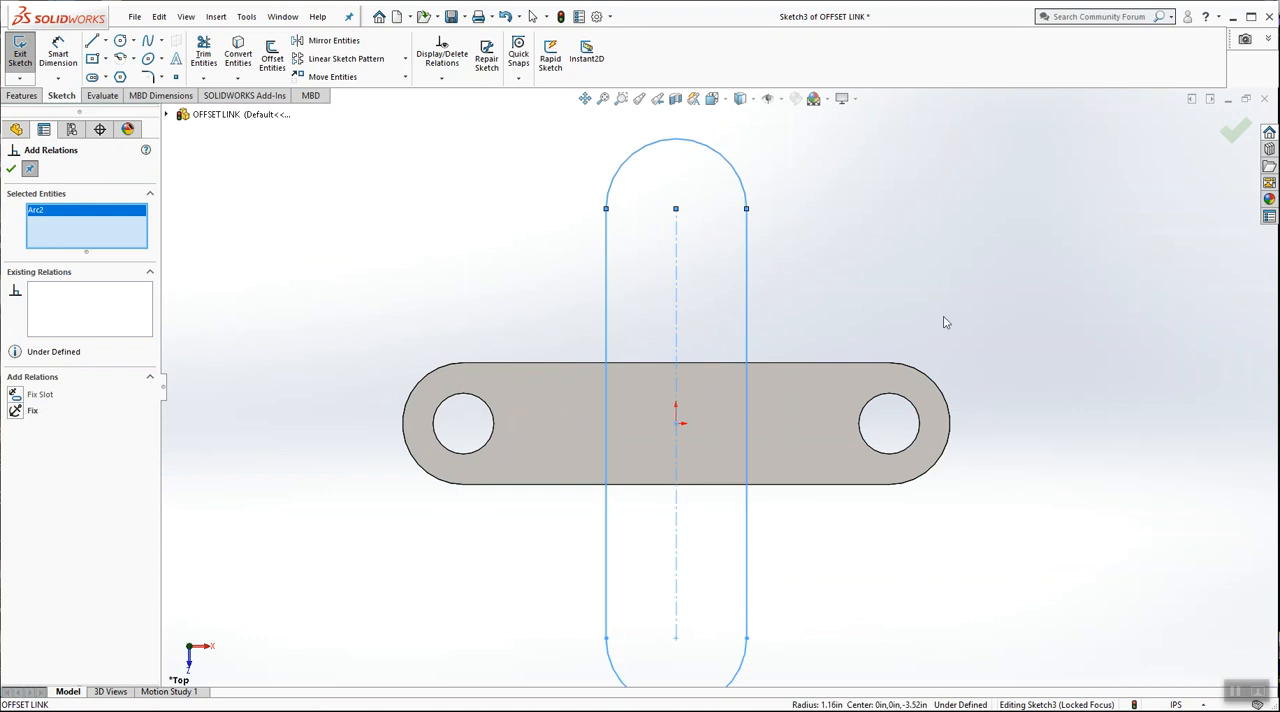
click(930, 380)
click(16, 445)
click(13, 171)
click(425, 232)
Dimension the distance from the slot's upper arc centre to the origin as 2.50 in
scroll(395, 212, up, 2)
click(58, 56)
click(689, 265)
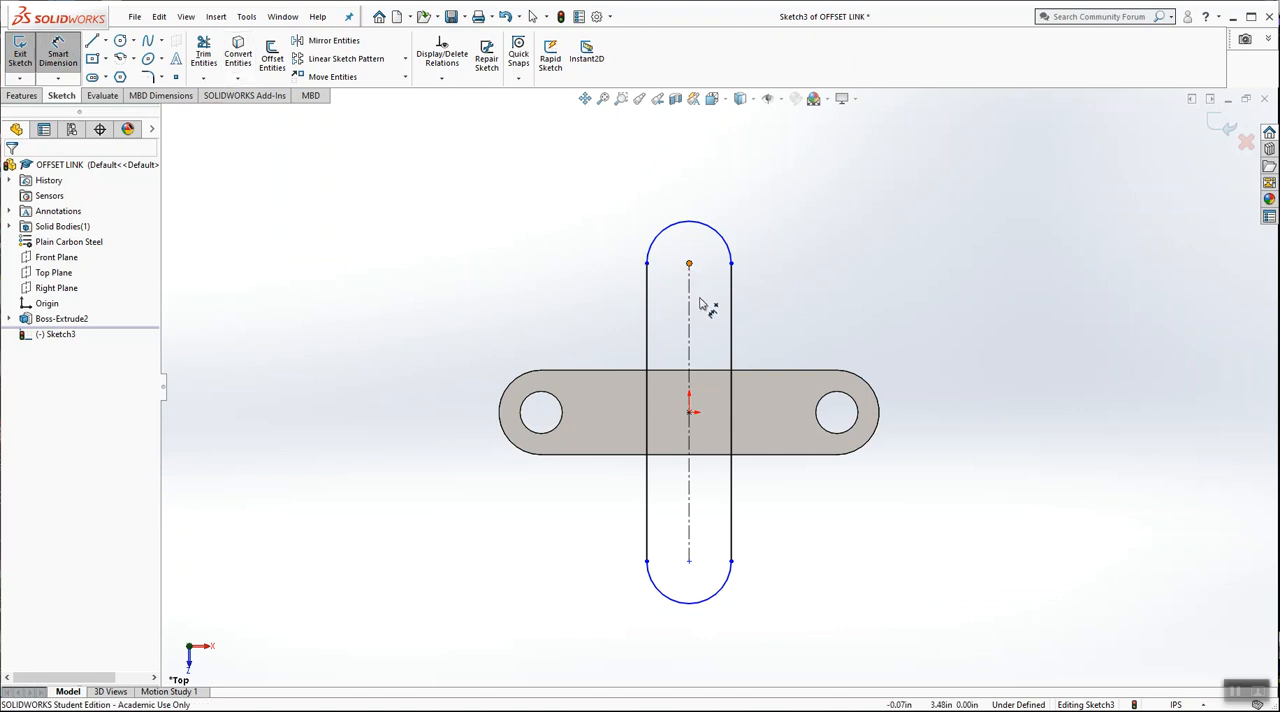
click(690, 412)
click(949, 341)
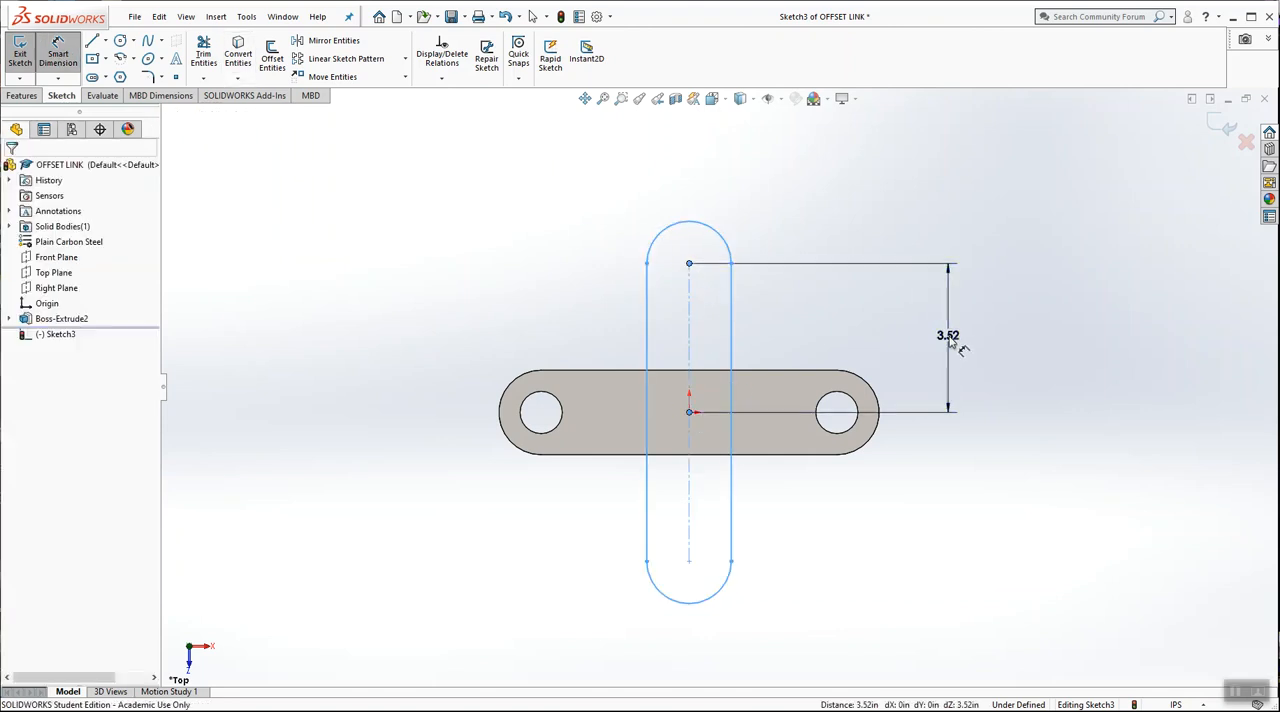
text(4)
key(Return)
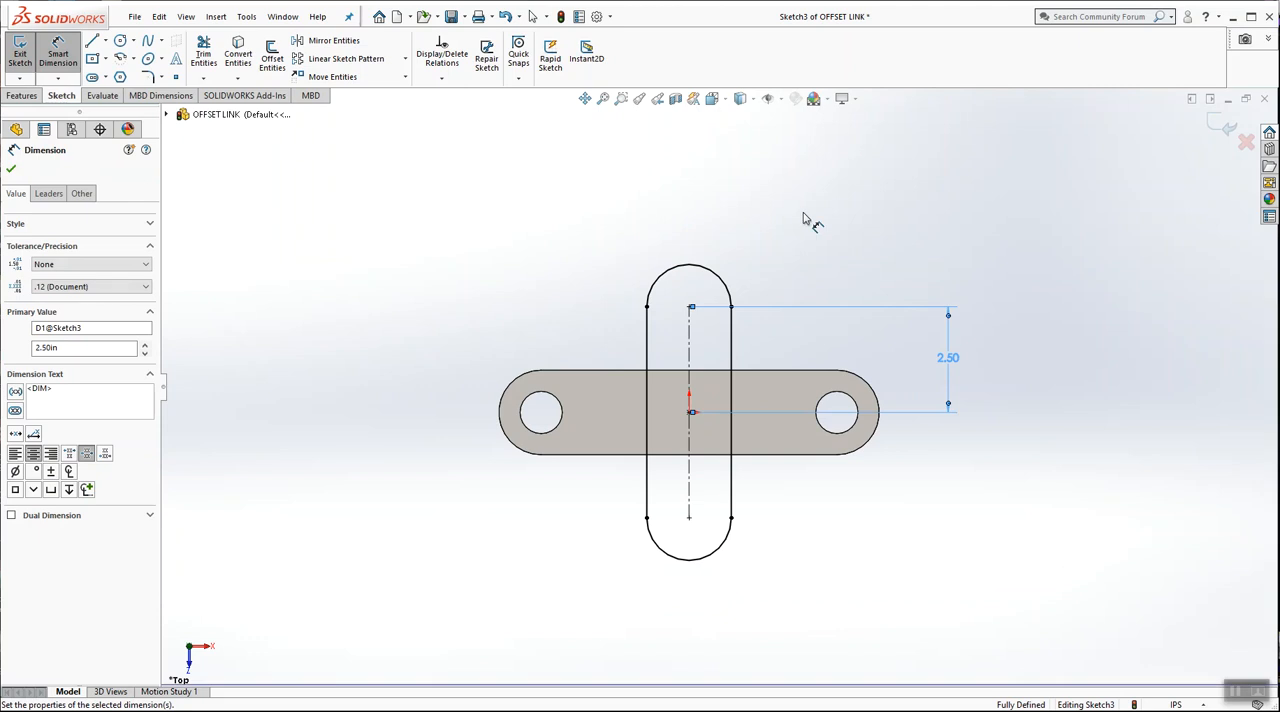
key(Escape)
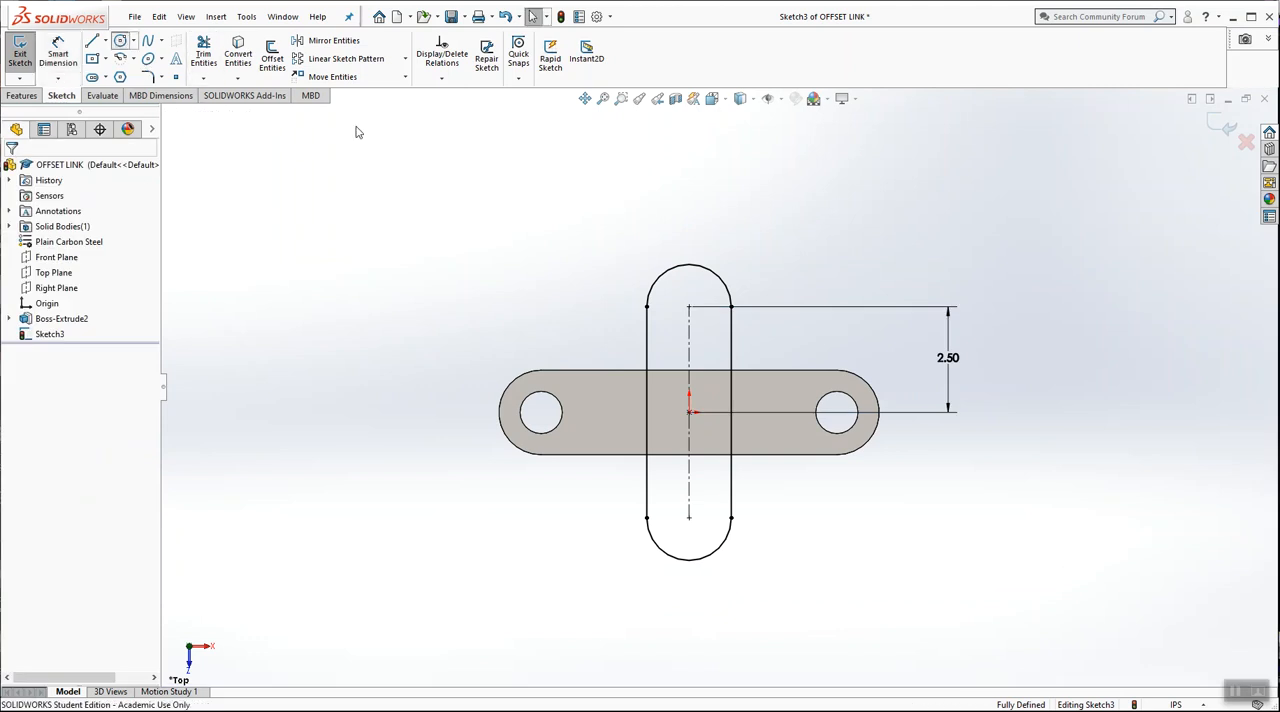
Sketch a circle at each slot arc centre, the upper about 0.67 in and the lower about 0.64 in in radius
click(120, 41)
click(689, 307)
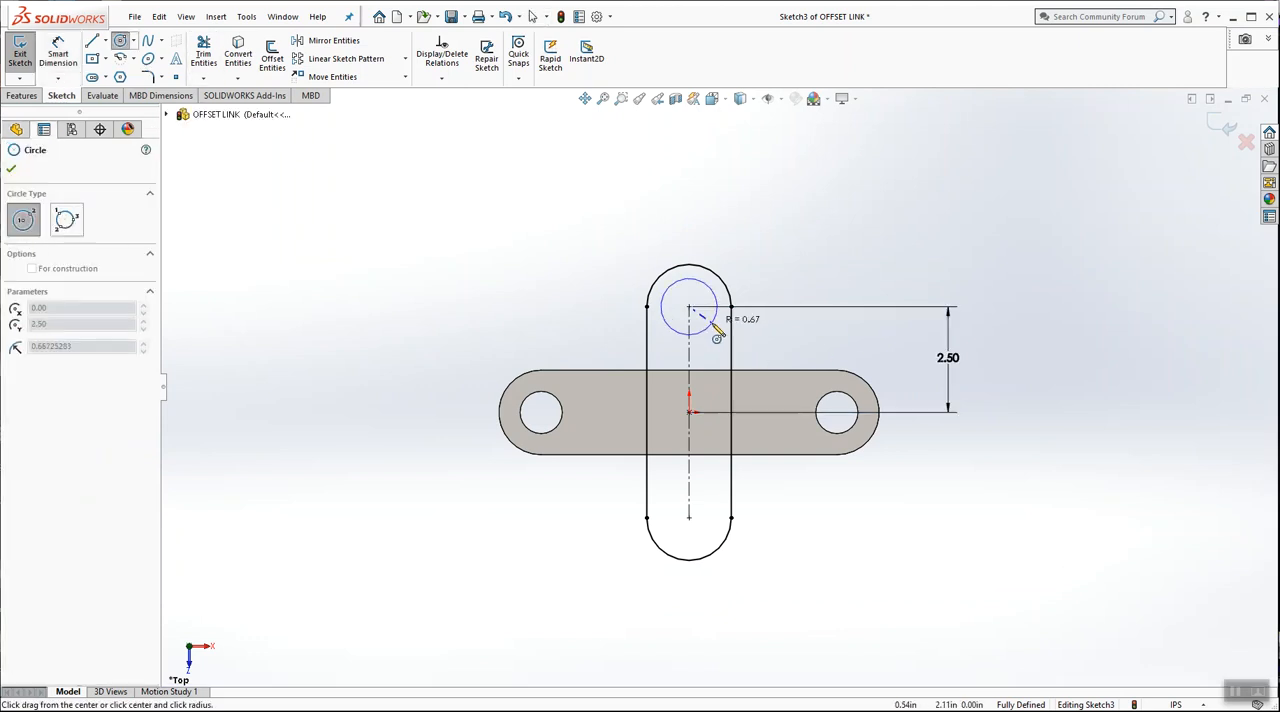
click(716, 300)
click(689, 517)
click(704, 553)
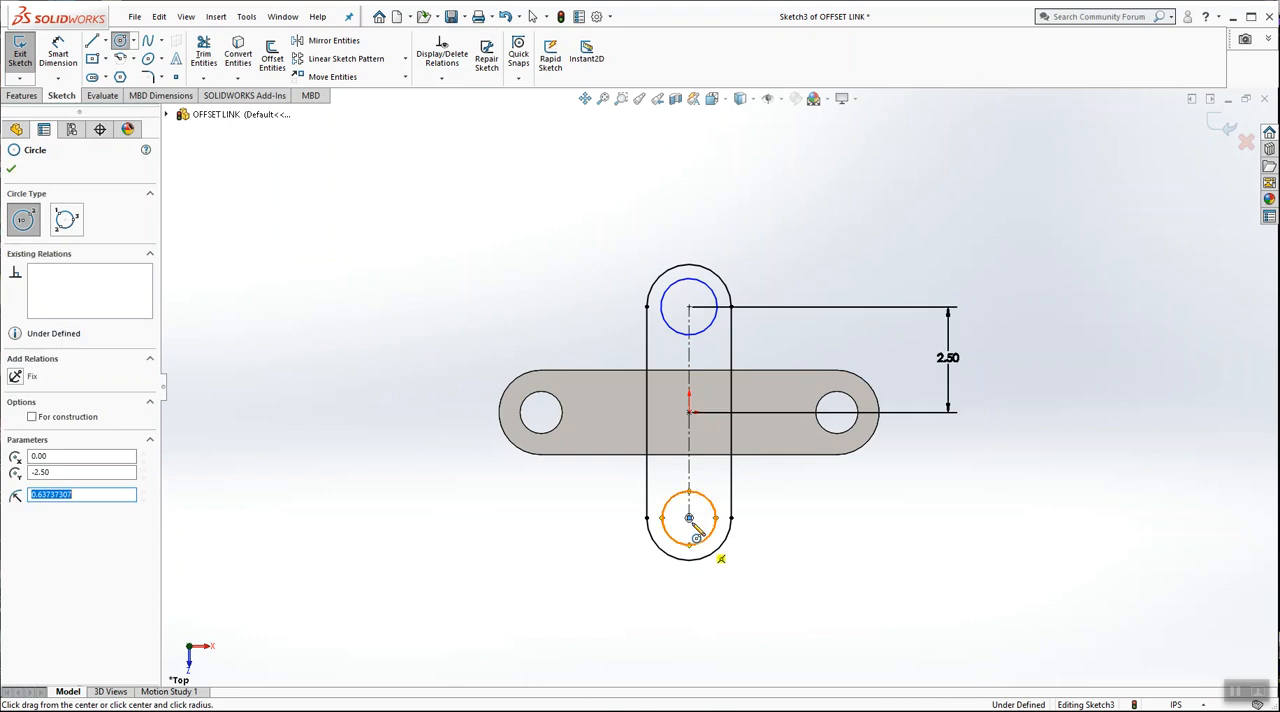
key(Escape)
Add an Equal relation between both slot circles and the edge of the existing link's right hole
click(439, 80)
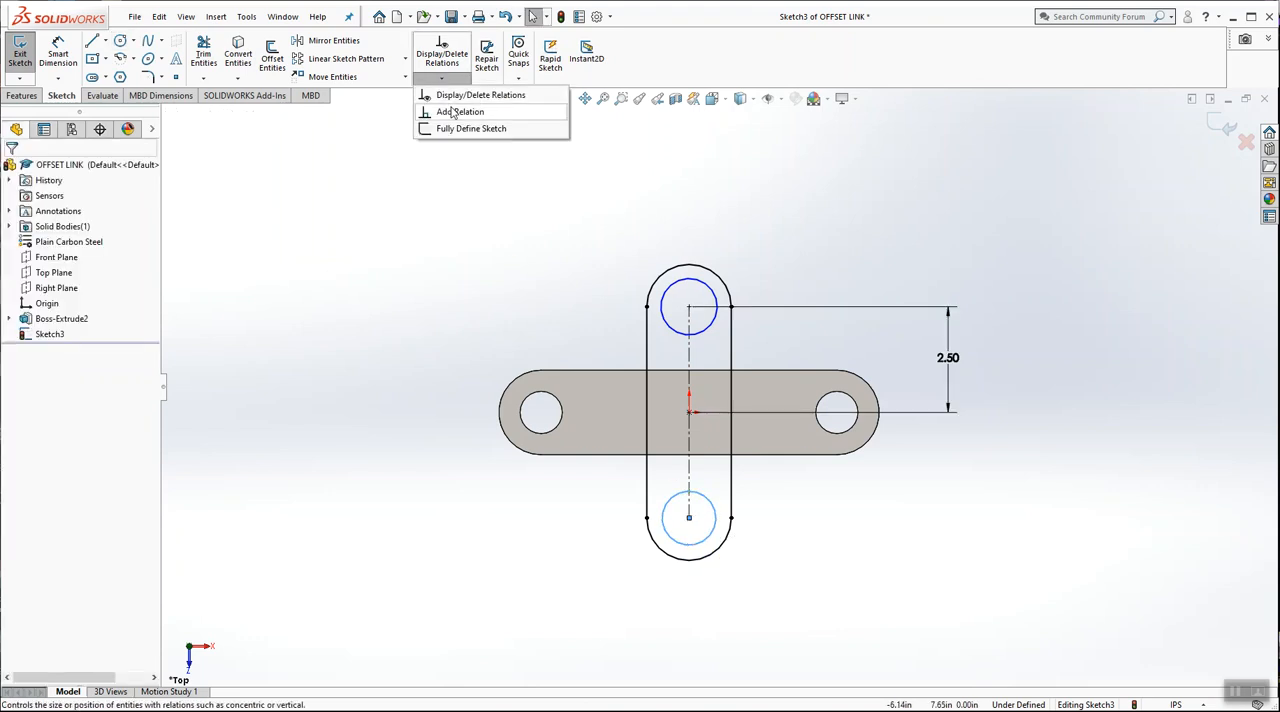
click(455, 111)
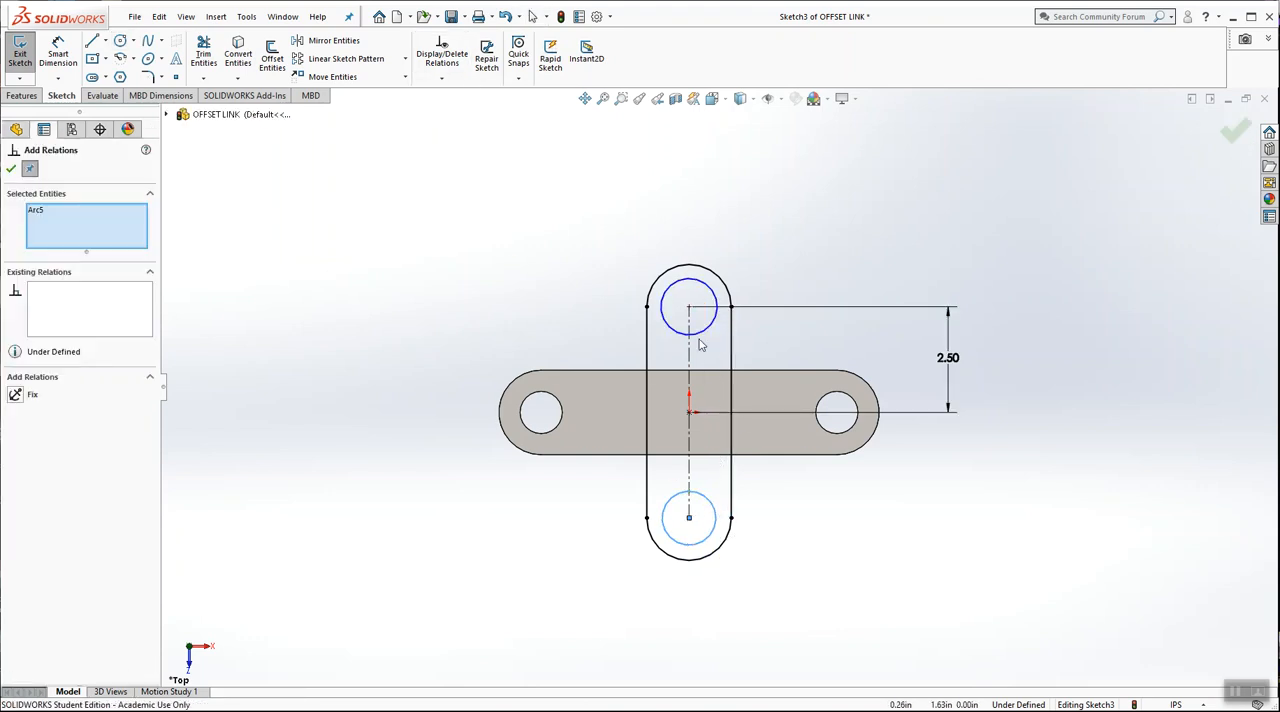
click(700, 337)
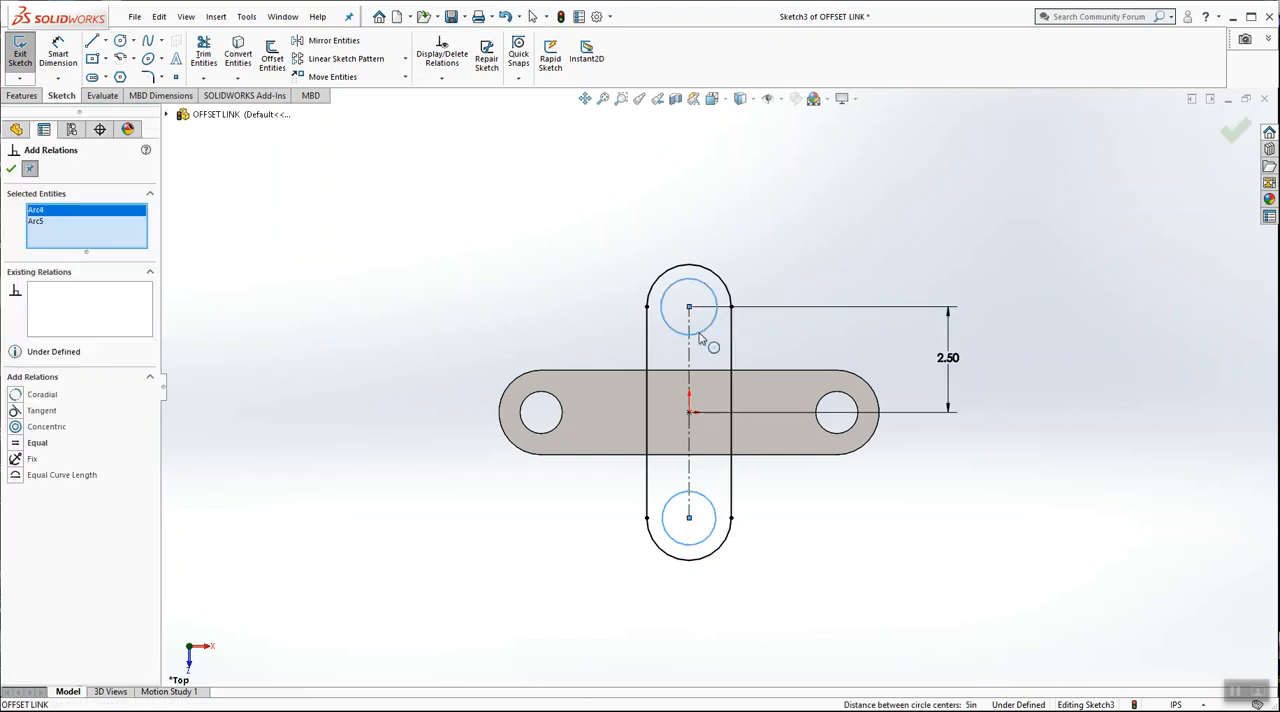
click(849, 399)
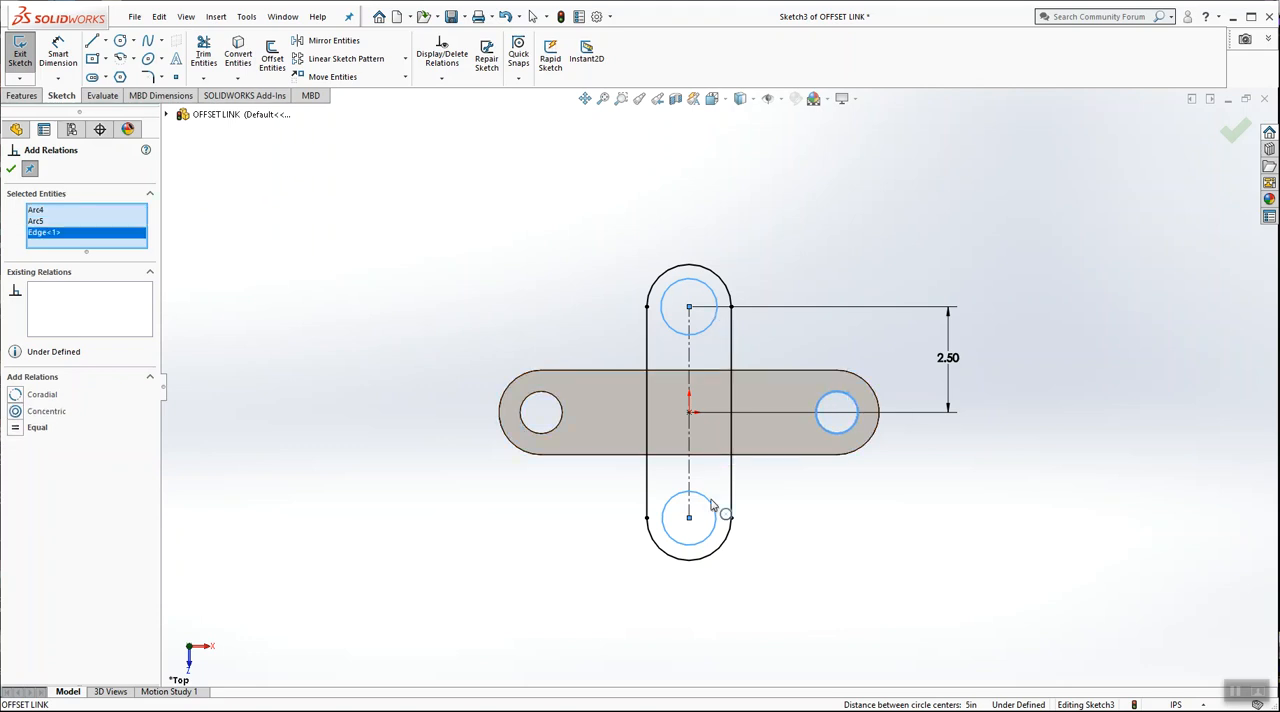
click(15, 428)
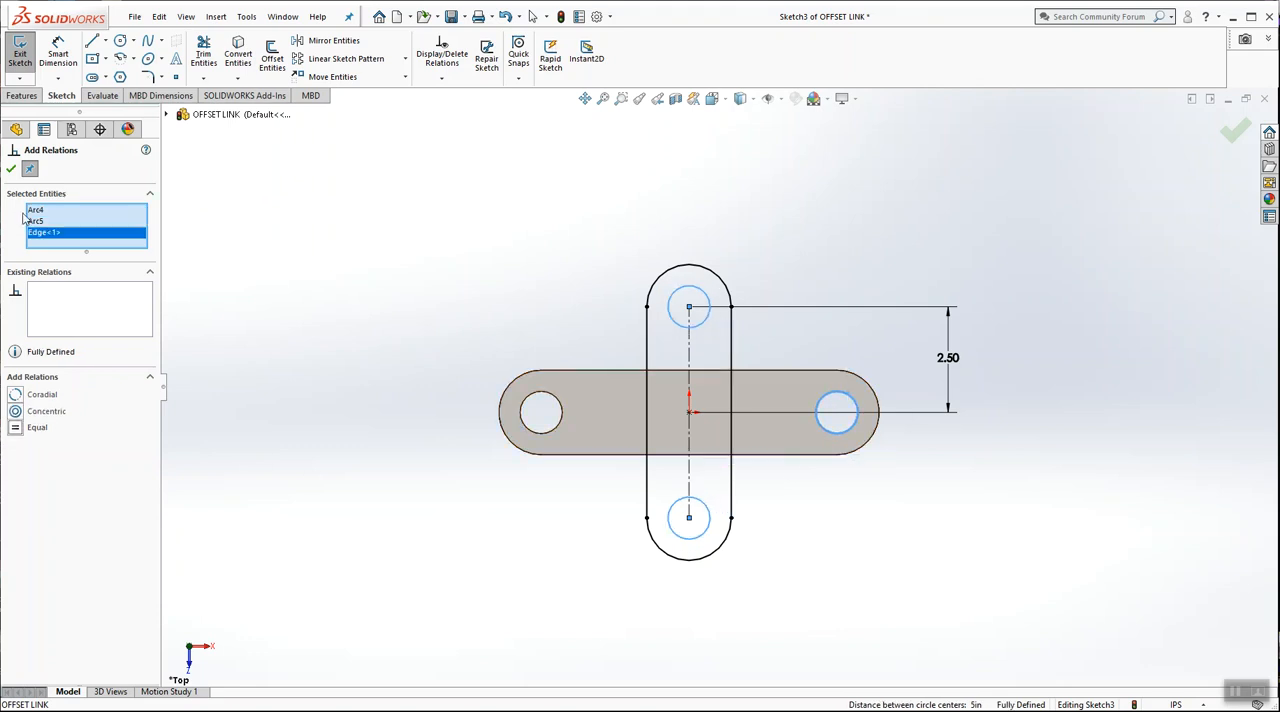
click(11, 169)
Exit the sketch and extrude it as a 0.25 in blind boss, reversed to run downward from the sketch plane and merged
scroll(700, 410, down, 5)
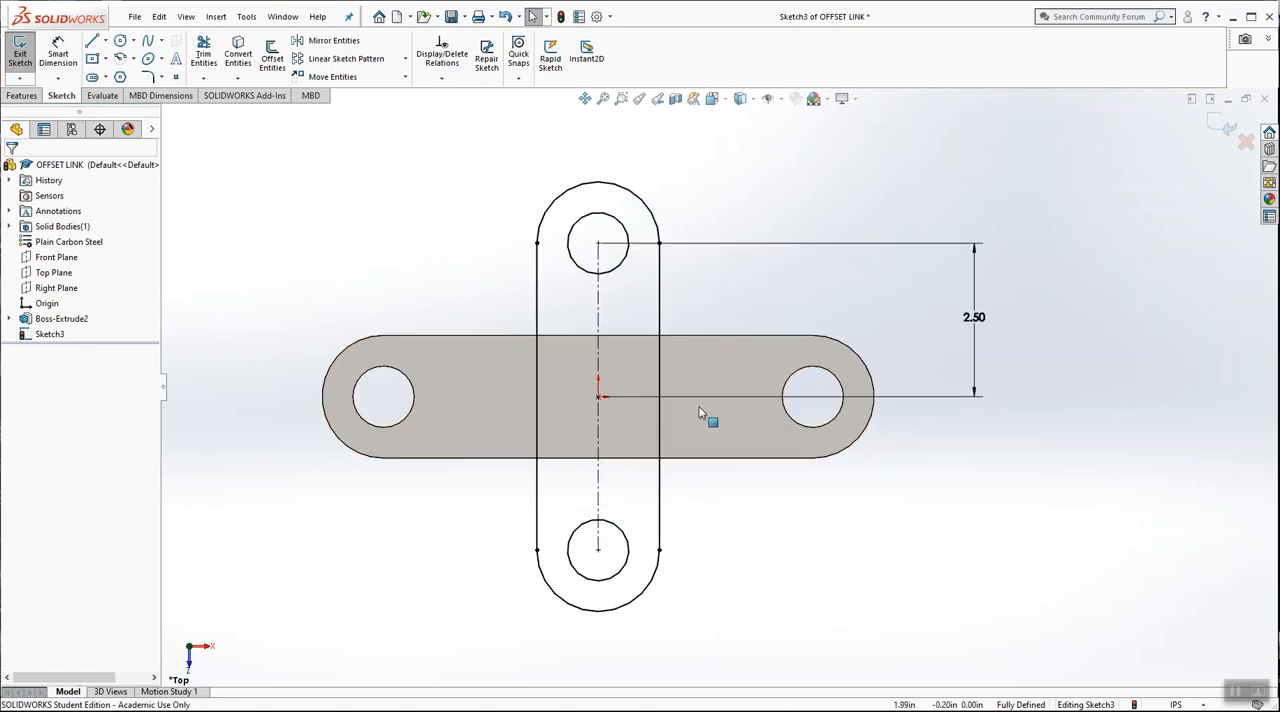
scroll(672, 367, up, 2)
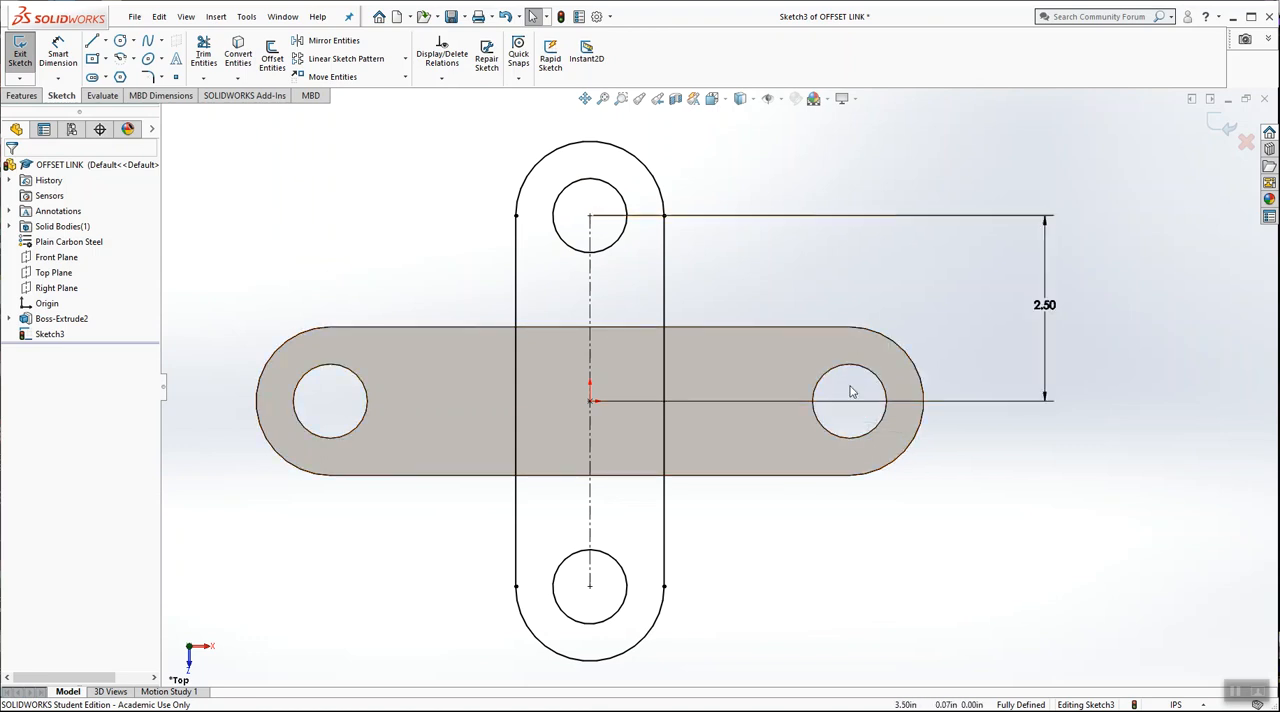
key(z)
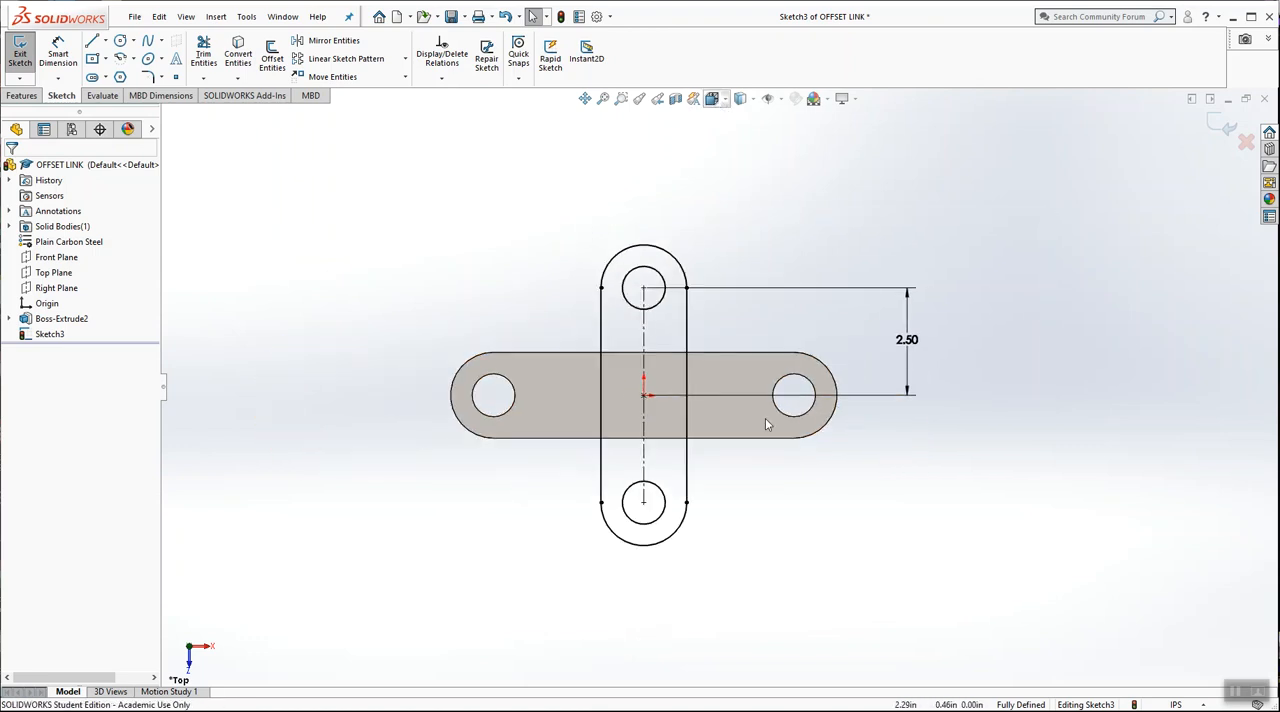
mouse_move(815, 495)
middle_down()
mouse_move(794, 354)
mouse_move(735, 348)
mouse_move(749, 457)
mouse_move(723, 515)
mouse_move(725, 595)
mouse_move(697, 408)
mouse_move(644, 496)
mouse_move(650, 420)
mouse_move(681, 384)
mouse_move(709, 386)
middle_up()
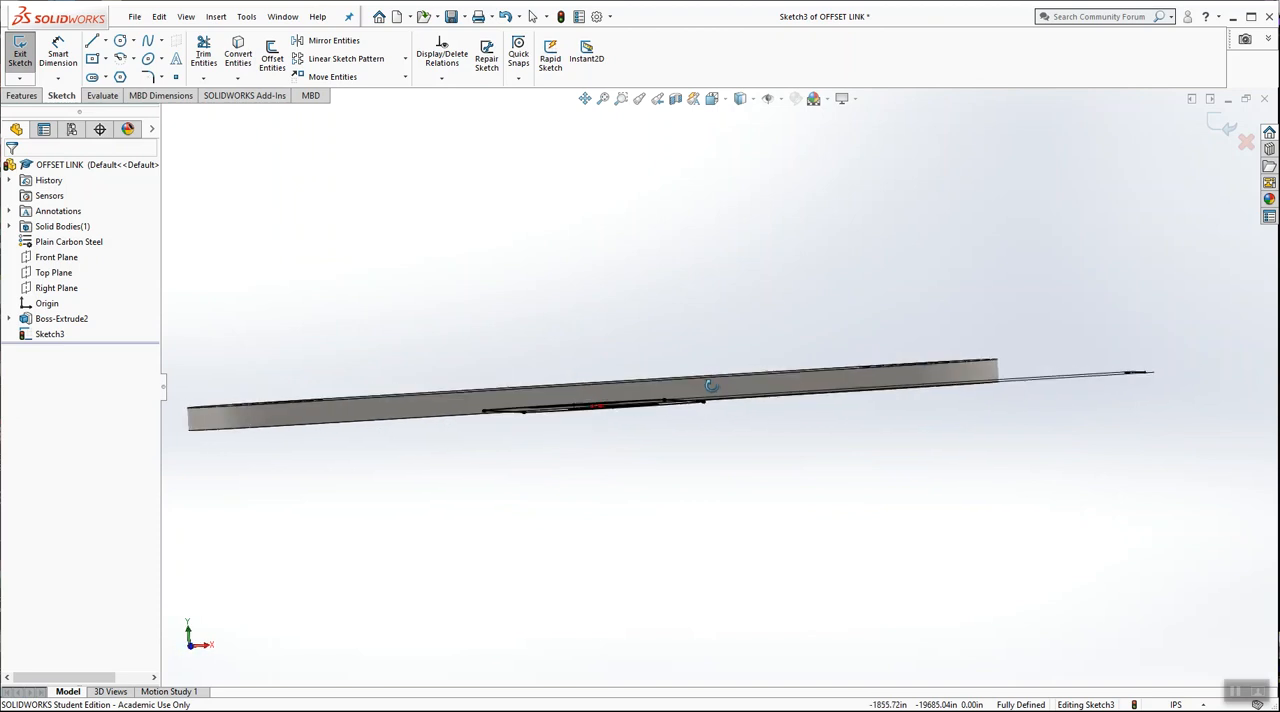
key(ctrl+7)
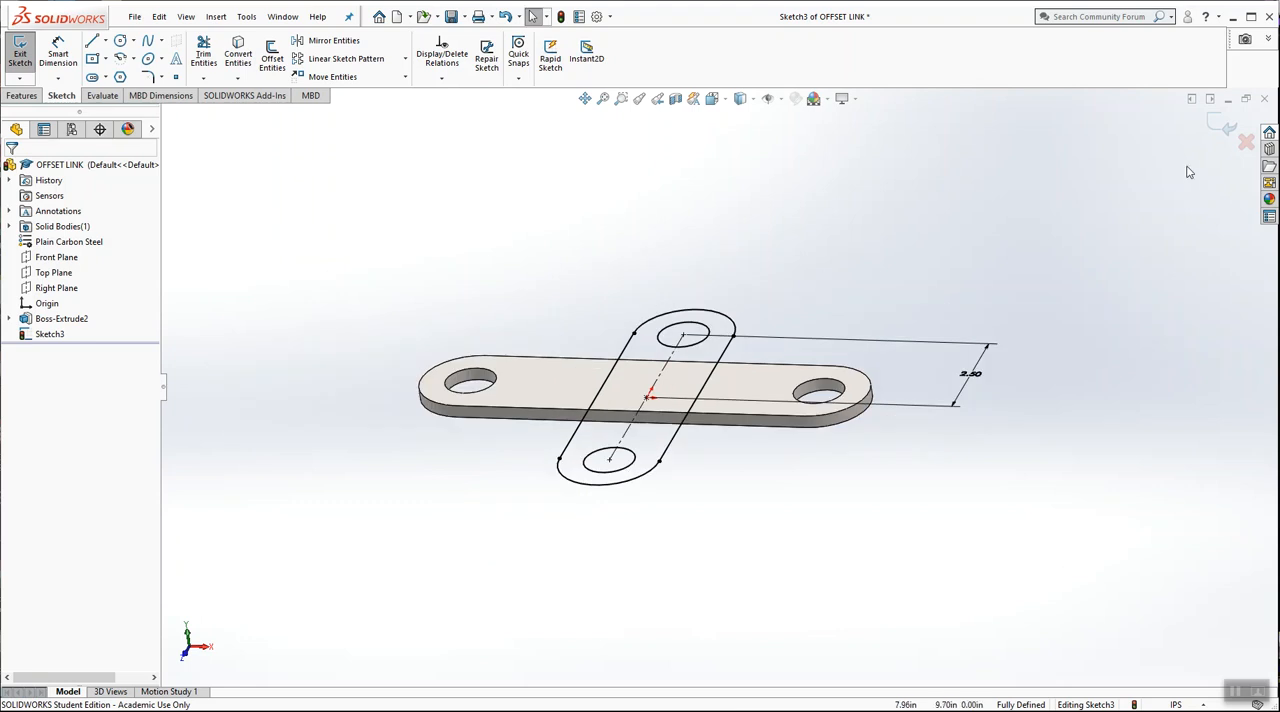
click(1221, 125)
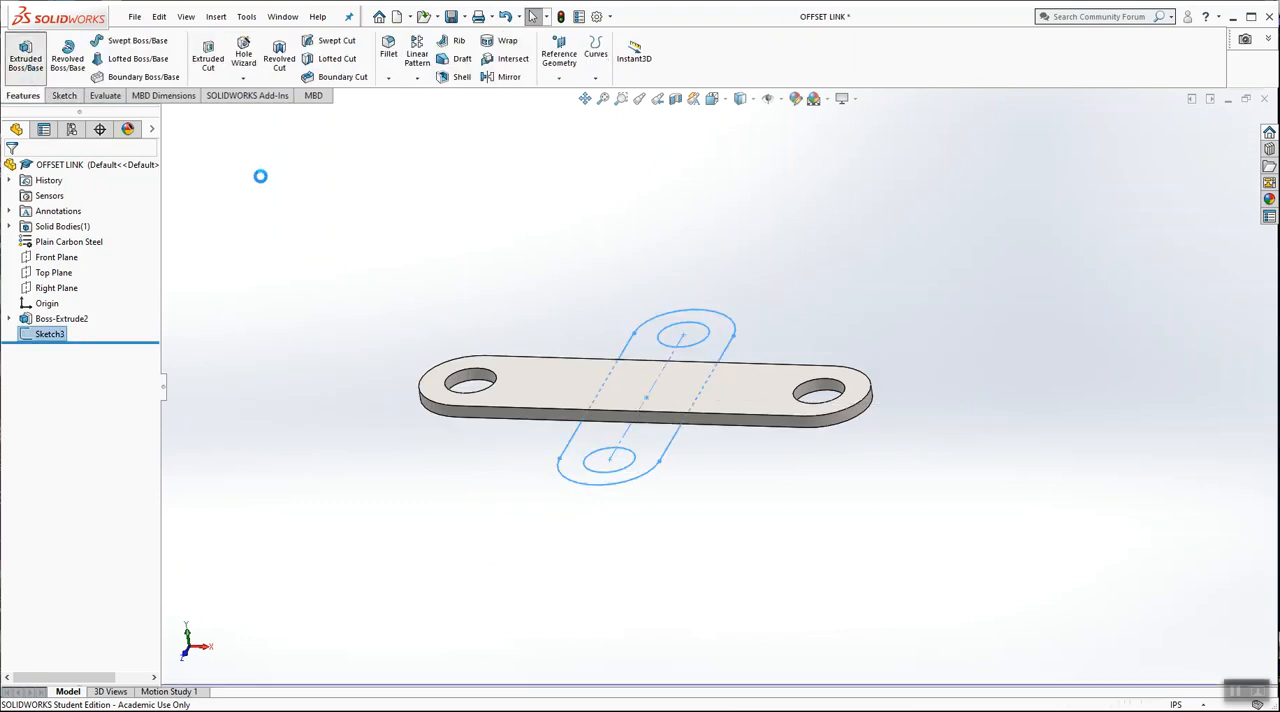
middle_drag(561, 400, 585, 302)
click(15, 252)
middle_drag(346, 286, 365, 265)
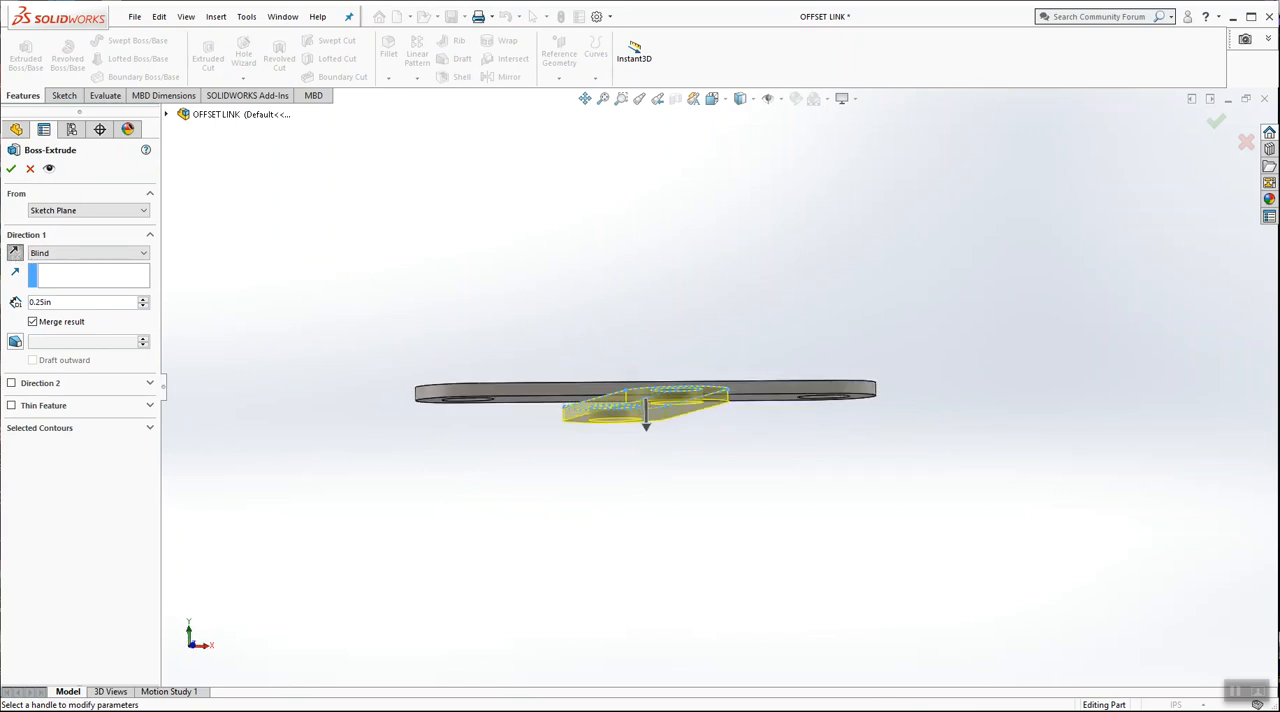
click(10, 170)
Edit the second slot plate's extrusion and reverse its direction to run upward, in line with the first plate
middle_drag(680, 246, 718, 260)
key(ctrl+7)
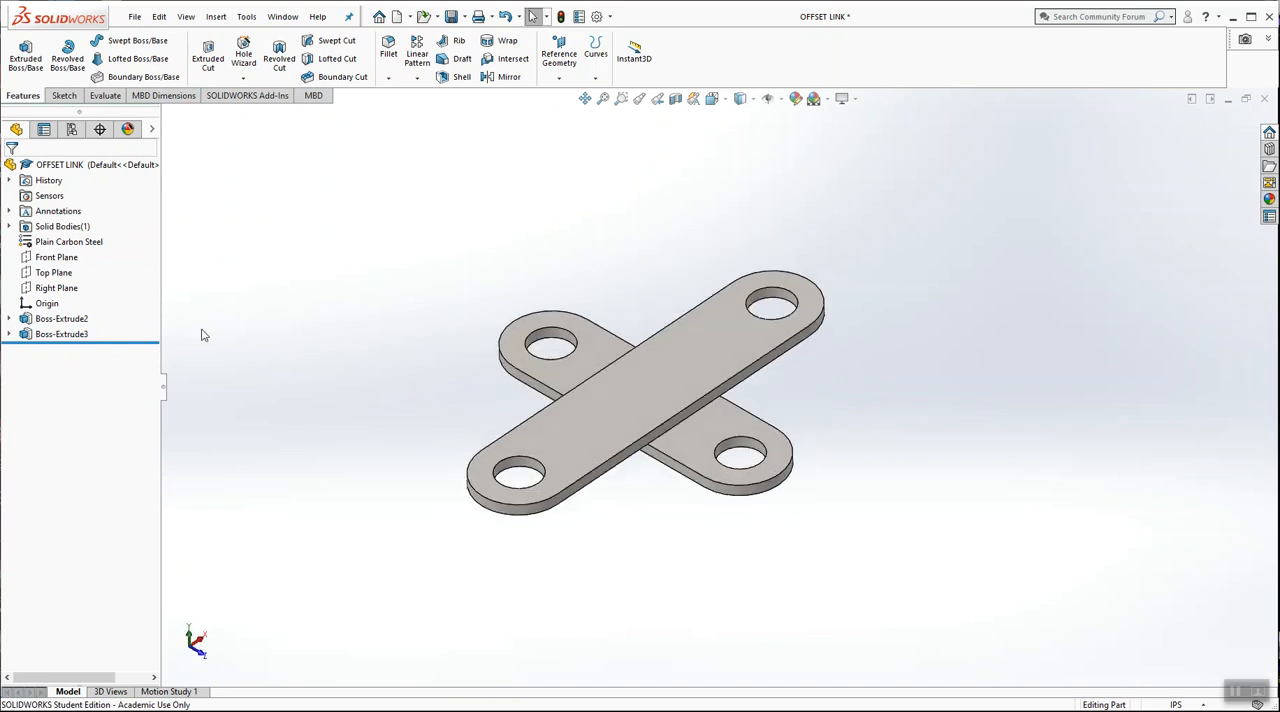
right_click(55, 333)
click(61, 291)
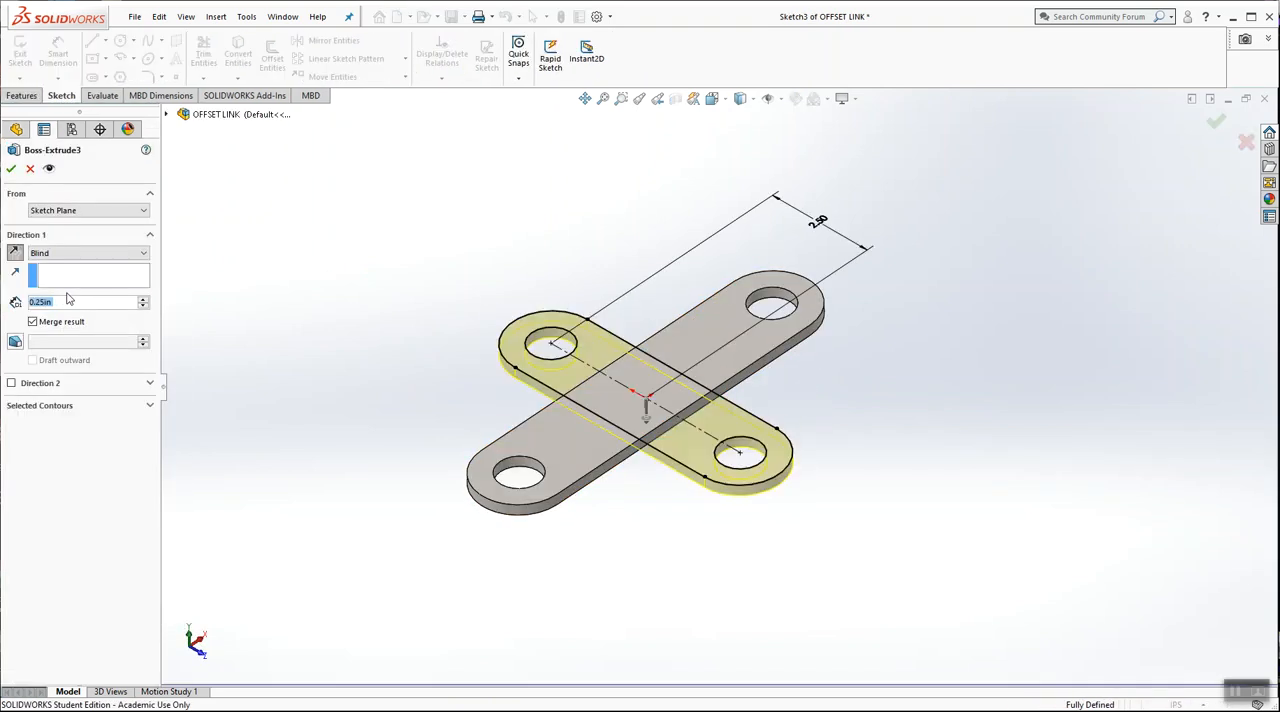
click(15, 254)
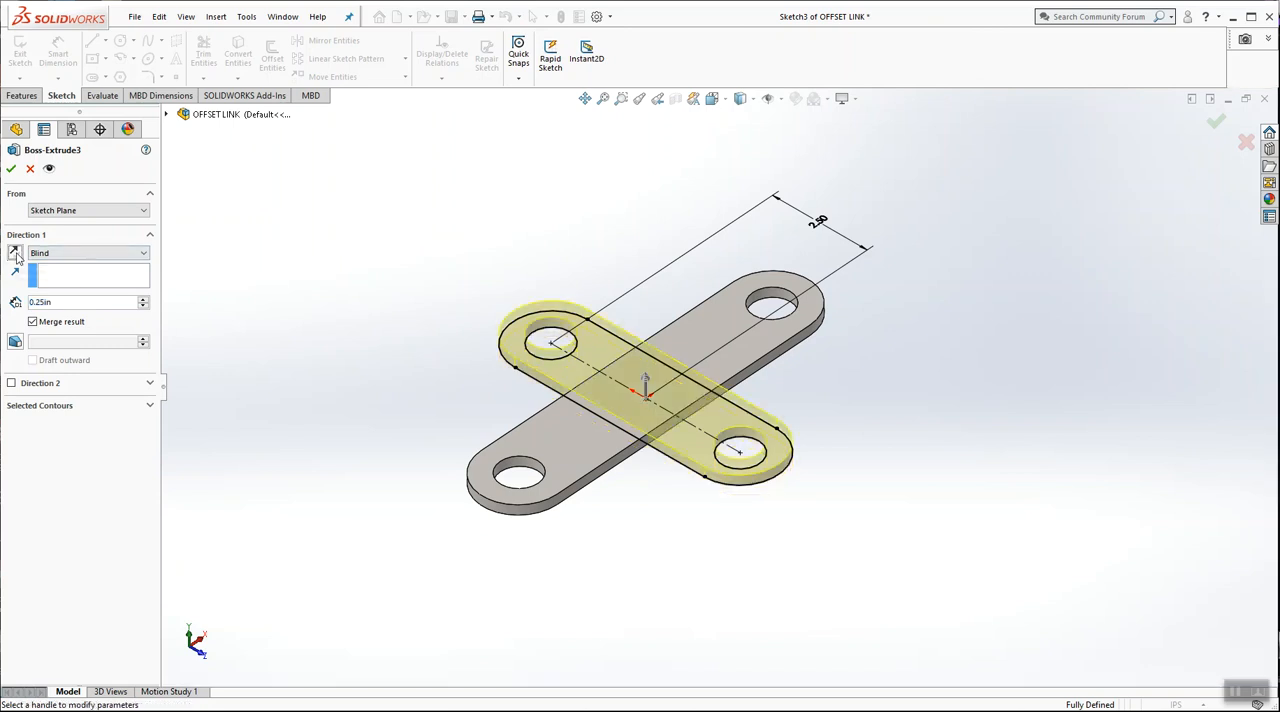
click(15, 254)
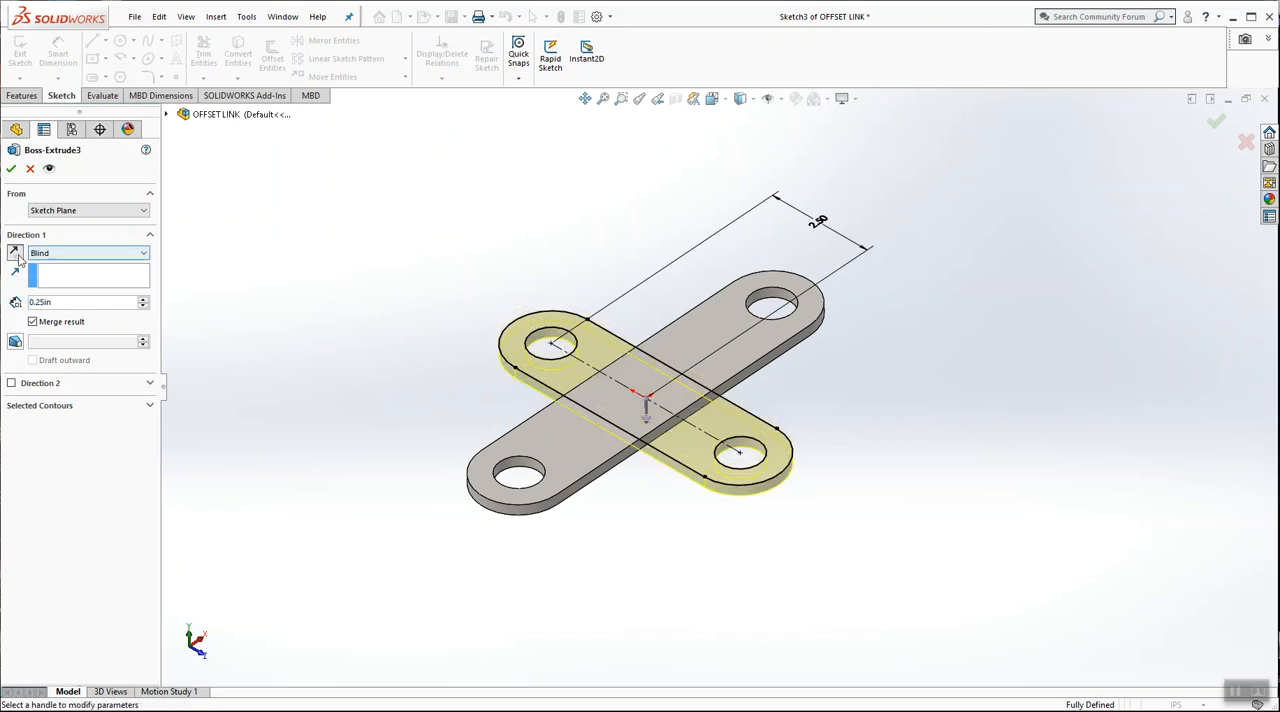
click(15, 254)
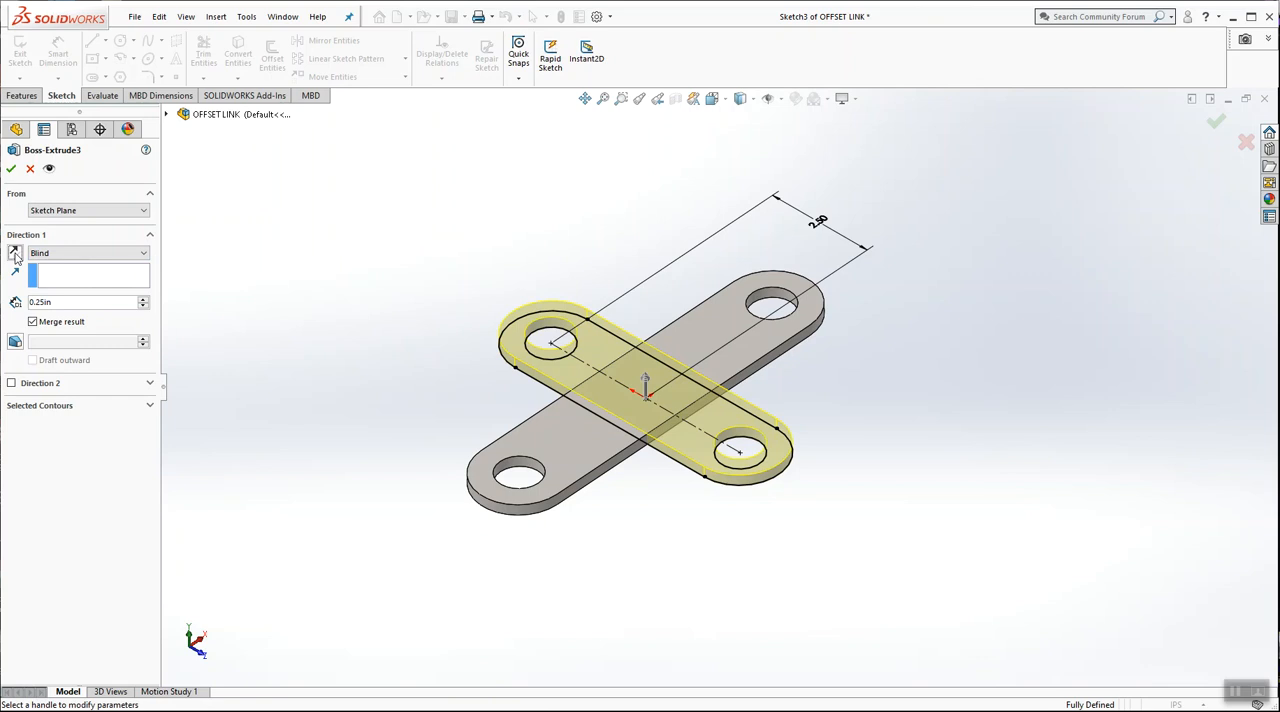
click(15, 254)
click(15, 254)
click(11, 171)
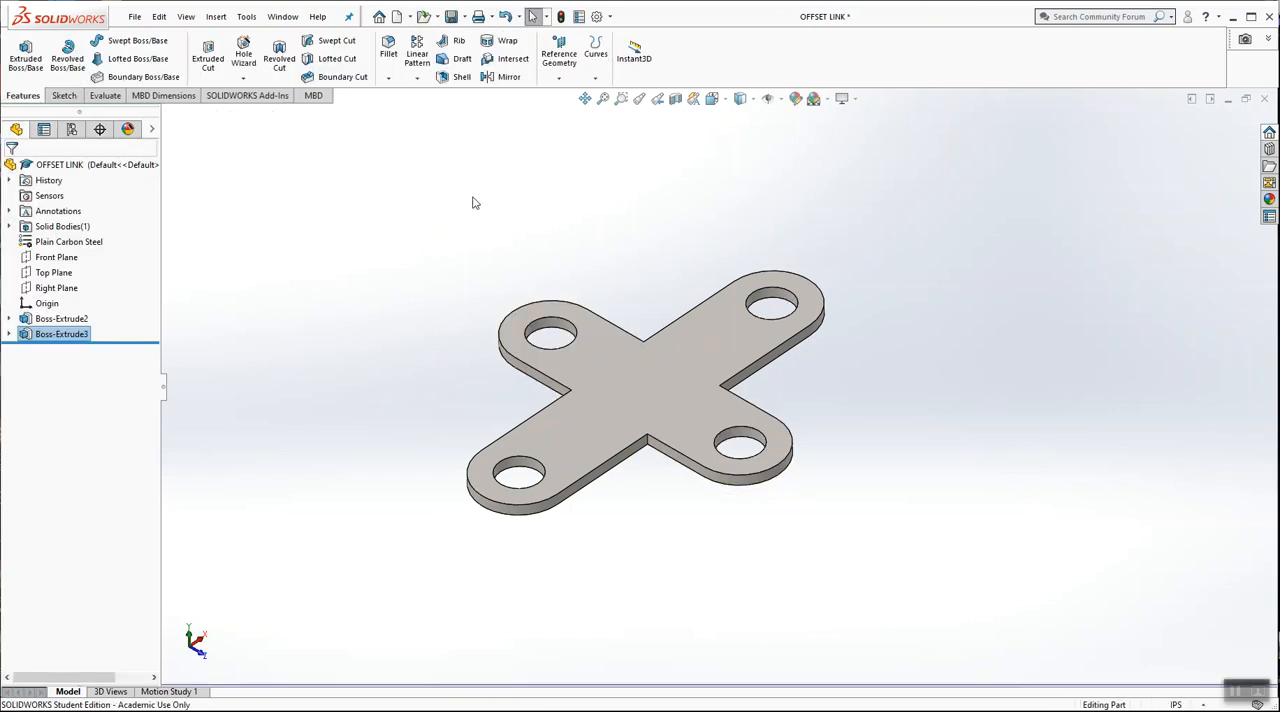
Examine the merged cross from several angles, including the sharp inner corners where the two plates meet
middle_drag(474, 244, 648, 289)
scroll(700, 370, down, 3)
scroll(770, 480, down, 4)
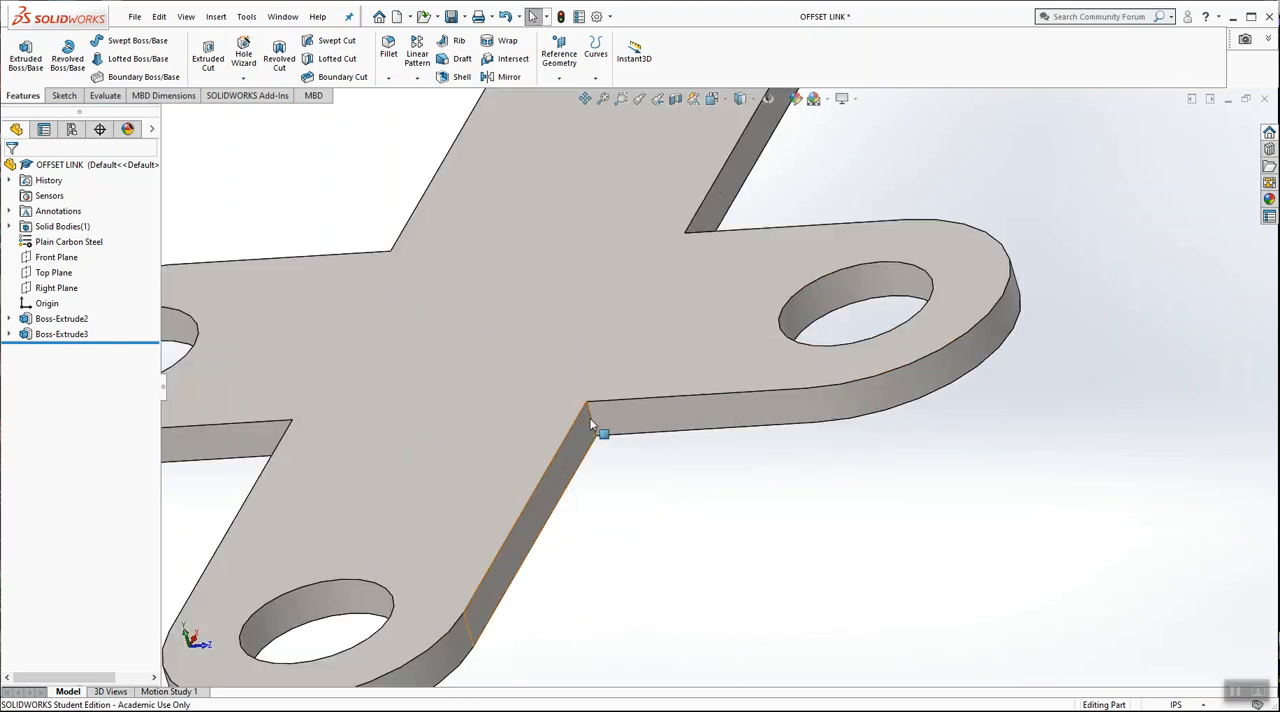
scroll(672, 378, up, 4)
middle_drag(674, 374, 622, 457)
scroll(629, 434, up, 4)
middle_drag(665, 400, 763, 281)
scroll(705, 340, down, 2)
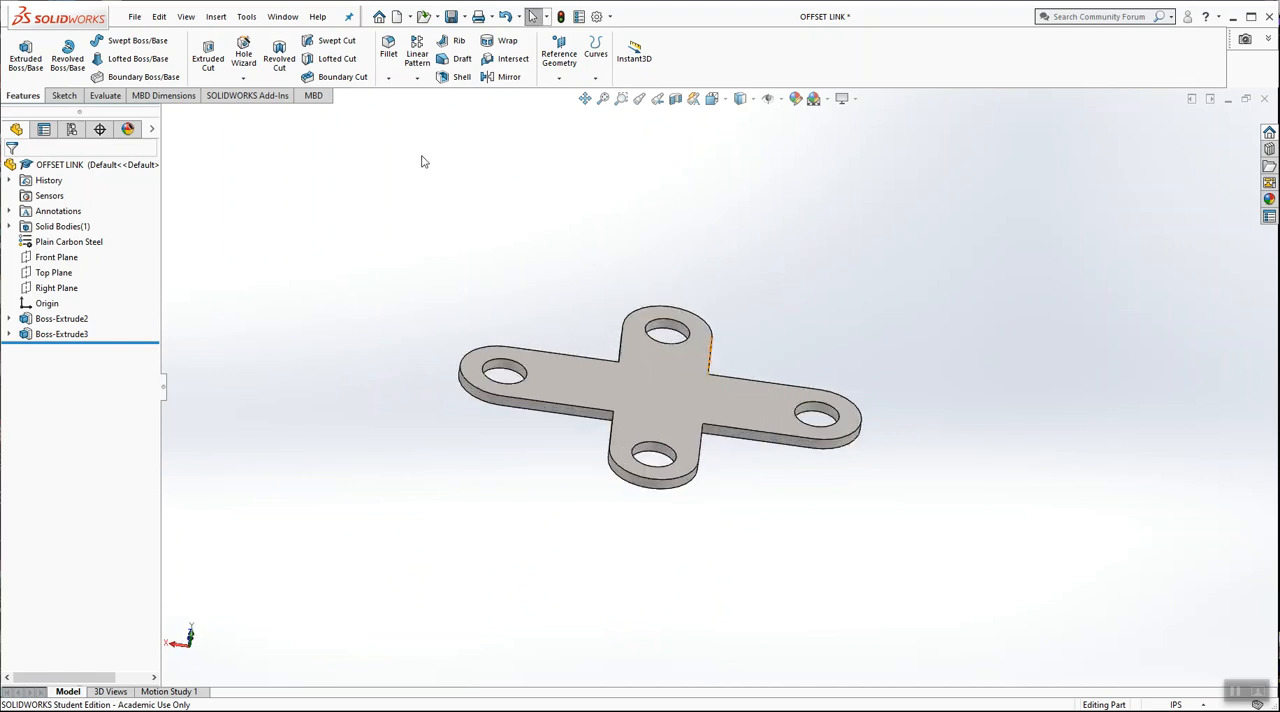
middle_drag(676, 316, 712, 306)
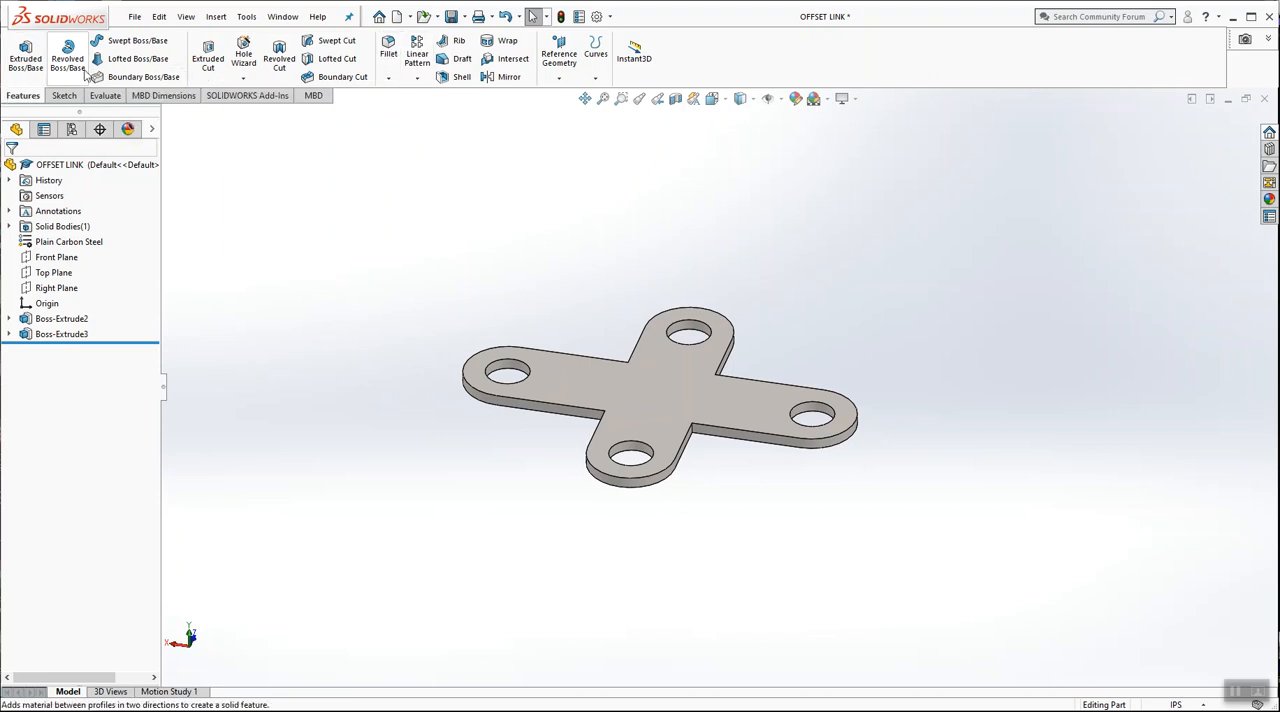
Fillet the four vertical inner corner edges between the crossed arms with a 0.5 in symmetric radius
click(389, 50)
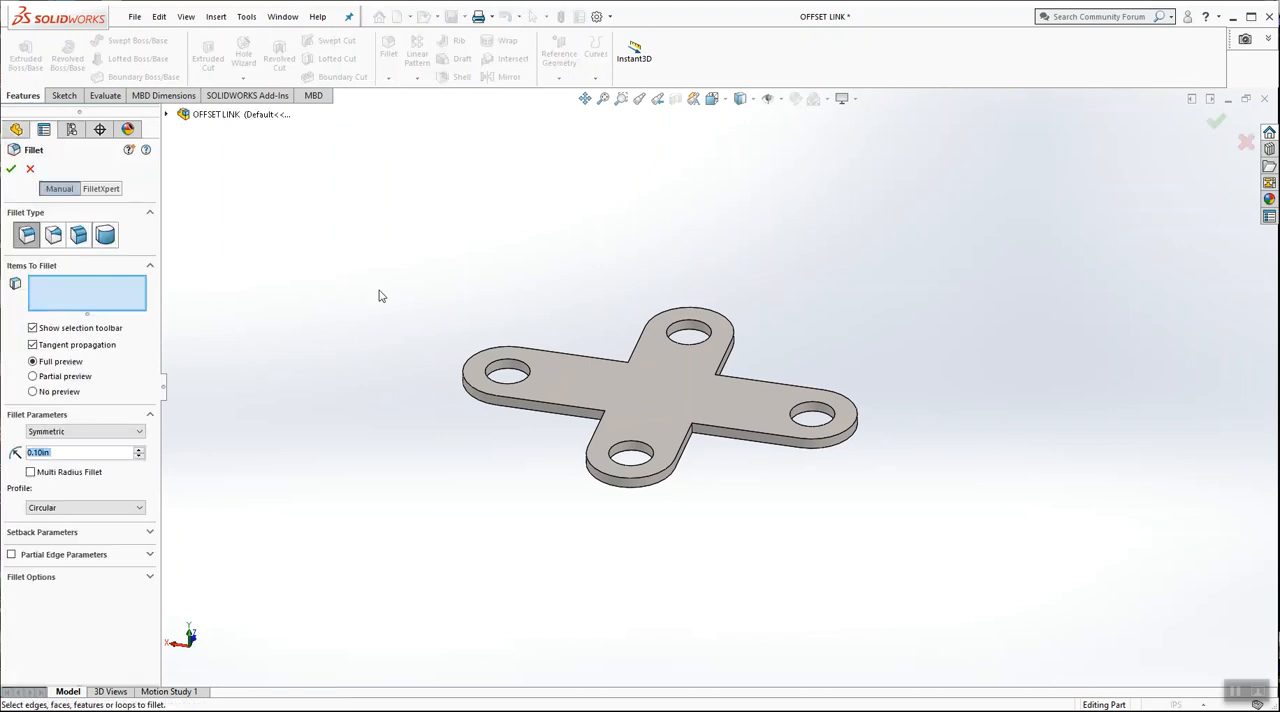
text(0.5)
key(Return)
scroll(703, 403, down, 5)
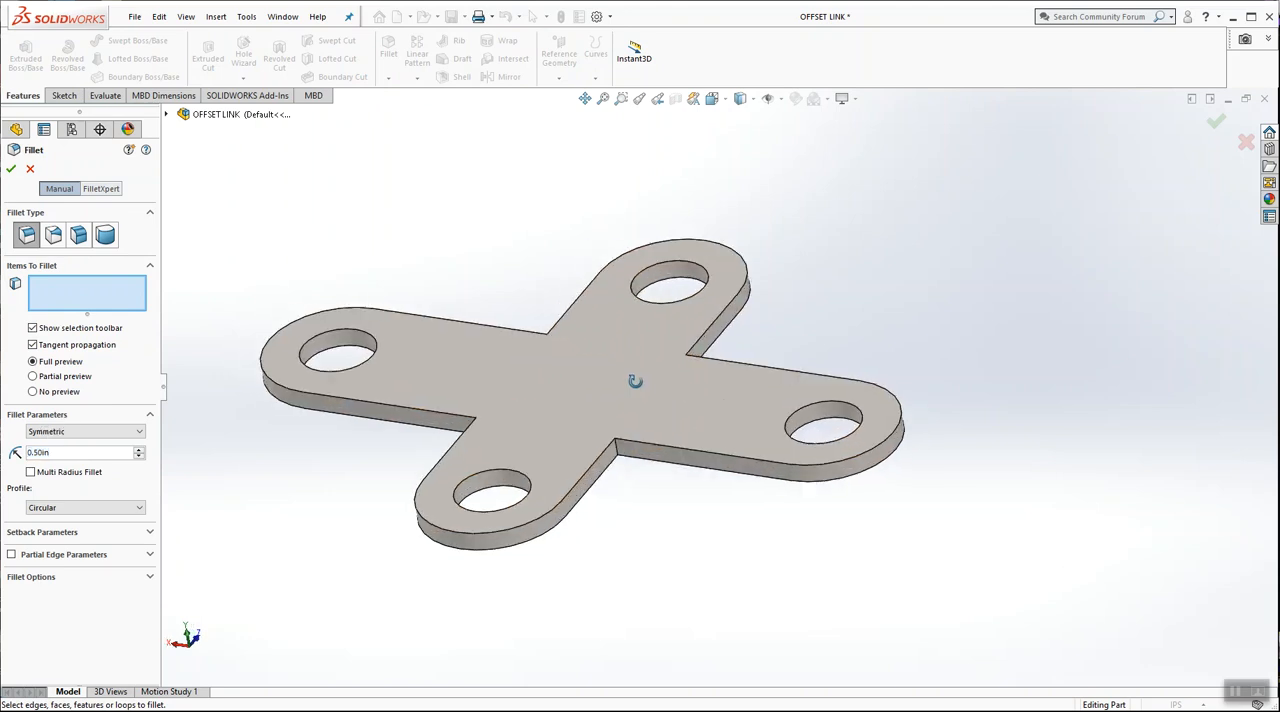
click(613, 443)
mouse_move(613, 445)
middle_down()
mouse_move(669, 294)
mouse_move(603, 391)
mouse_move(600, 428)
middle_up()
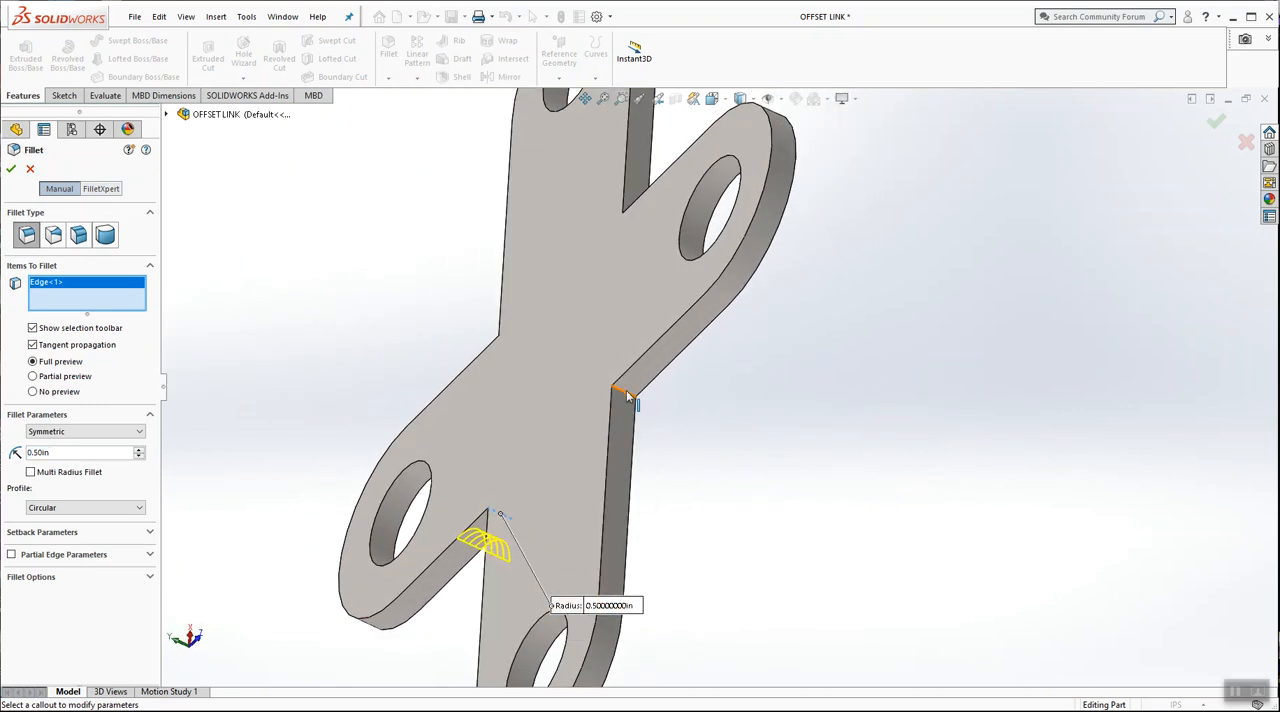
click(626, 392)
middle_drag(628, 395, 705, 197)
click(707, 198)
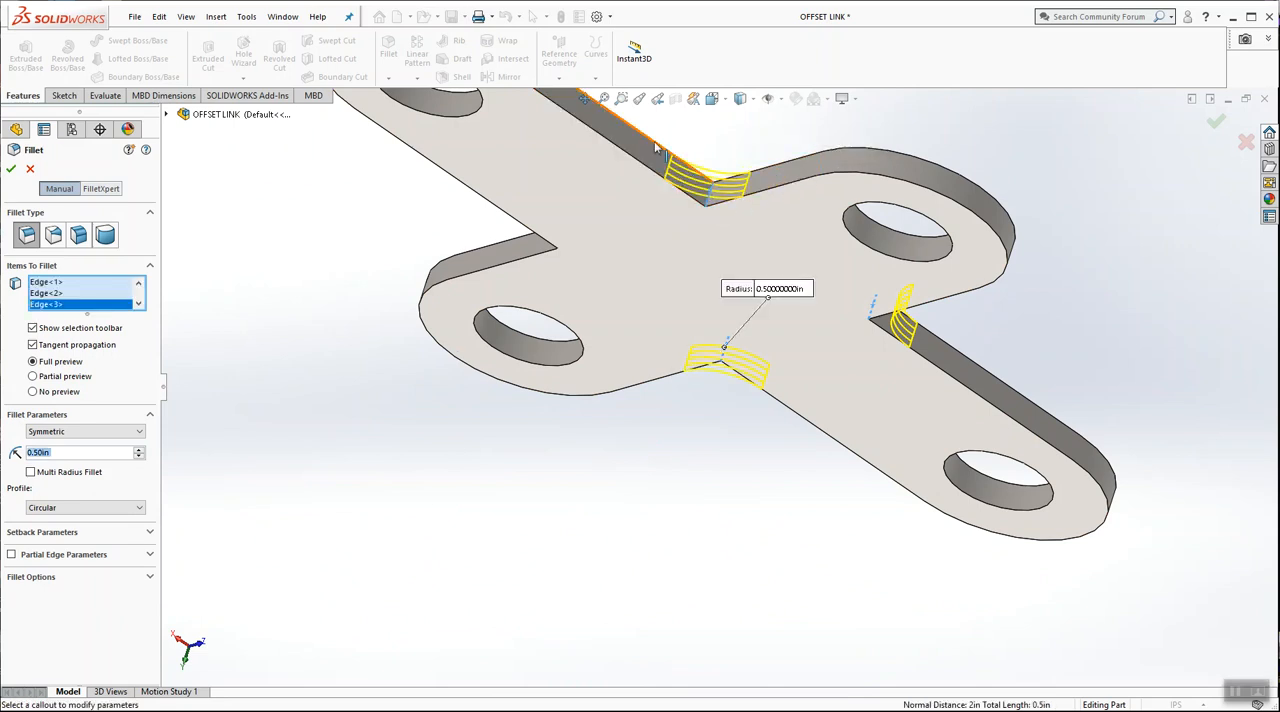
middle_drag(600, 291, 629, 220)
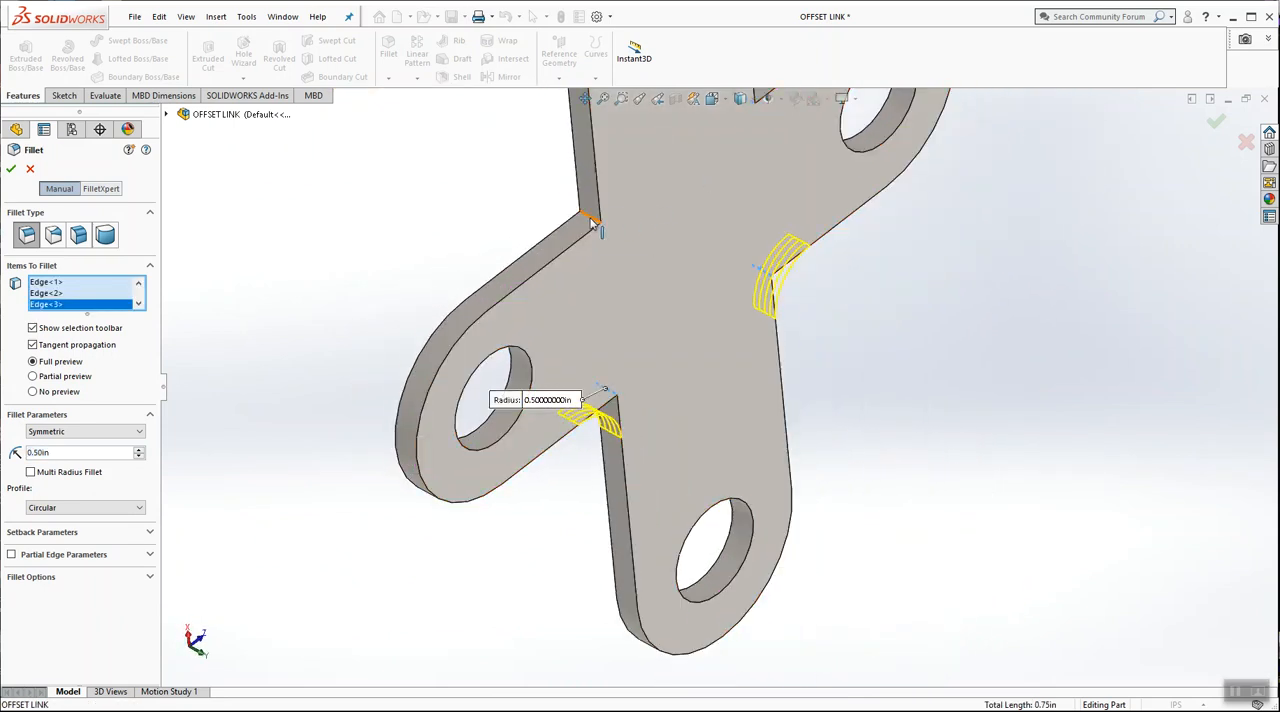
click(593, 222)
click(11, 169)
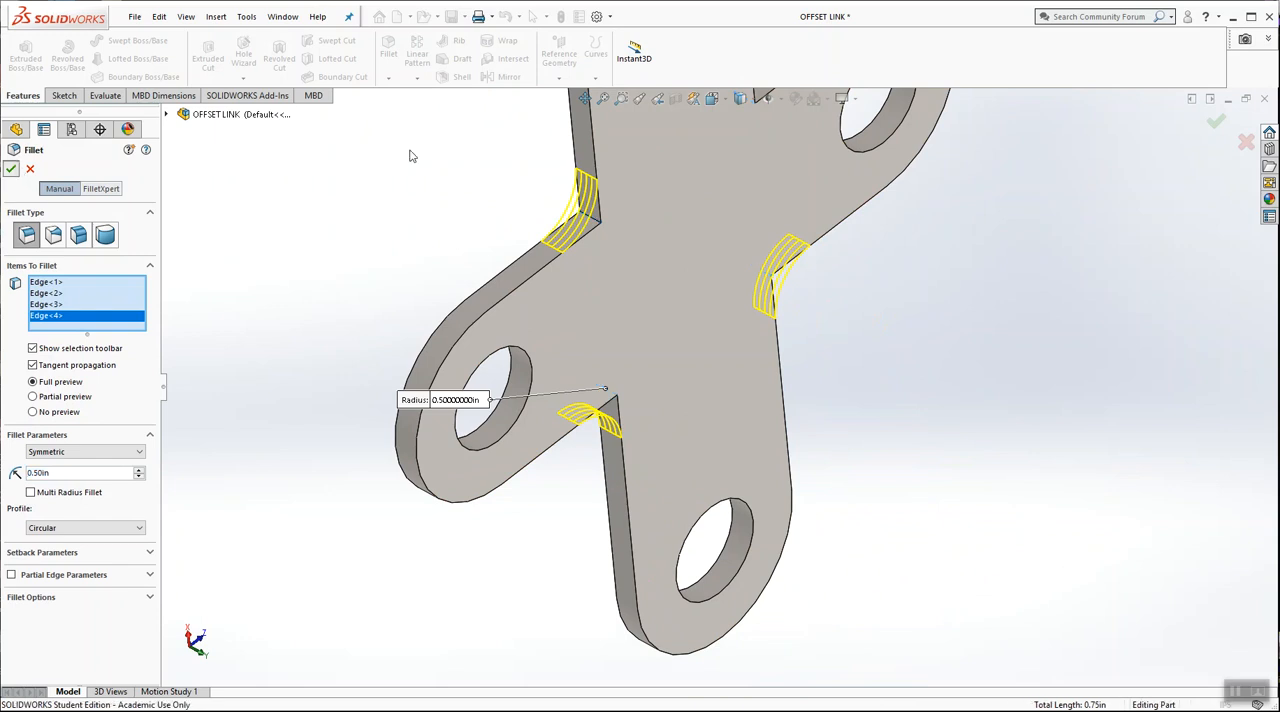
Inspect the filleted part starting from the isometric view, and highlight both extrusions and the fillet in turn
click(712, 99)
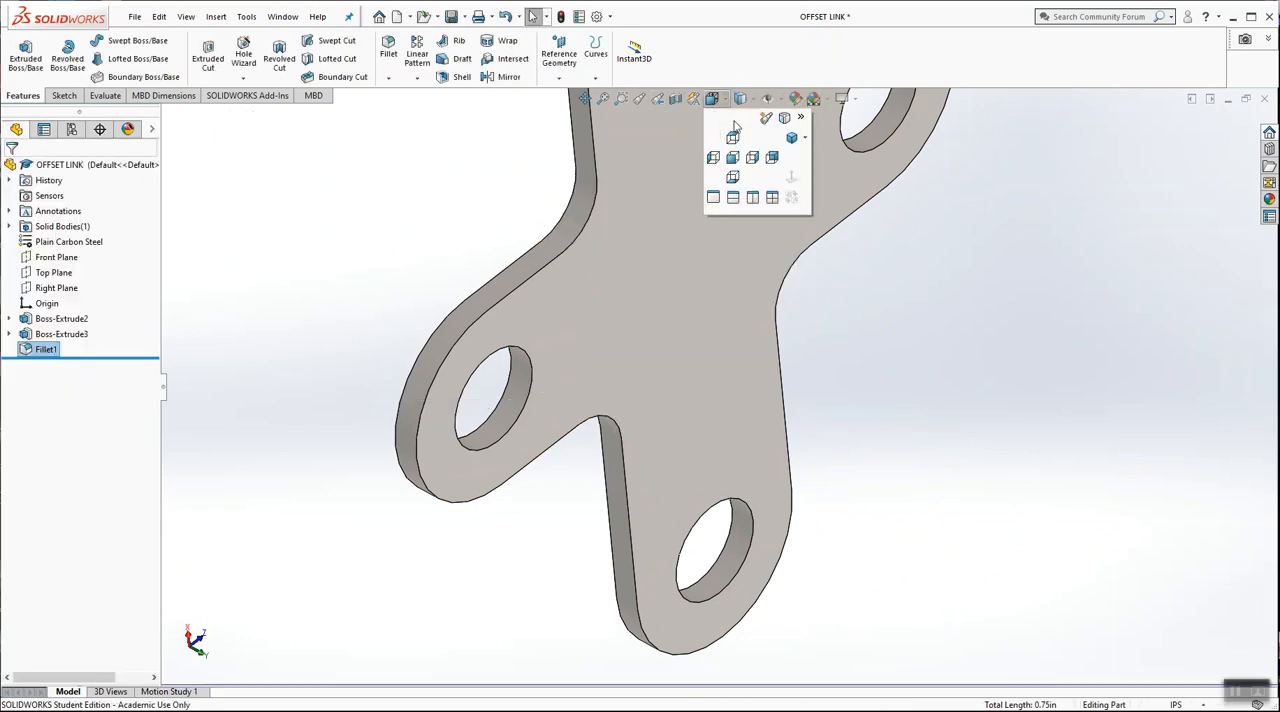
click(791, 137)
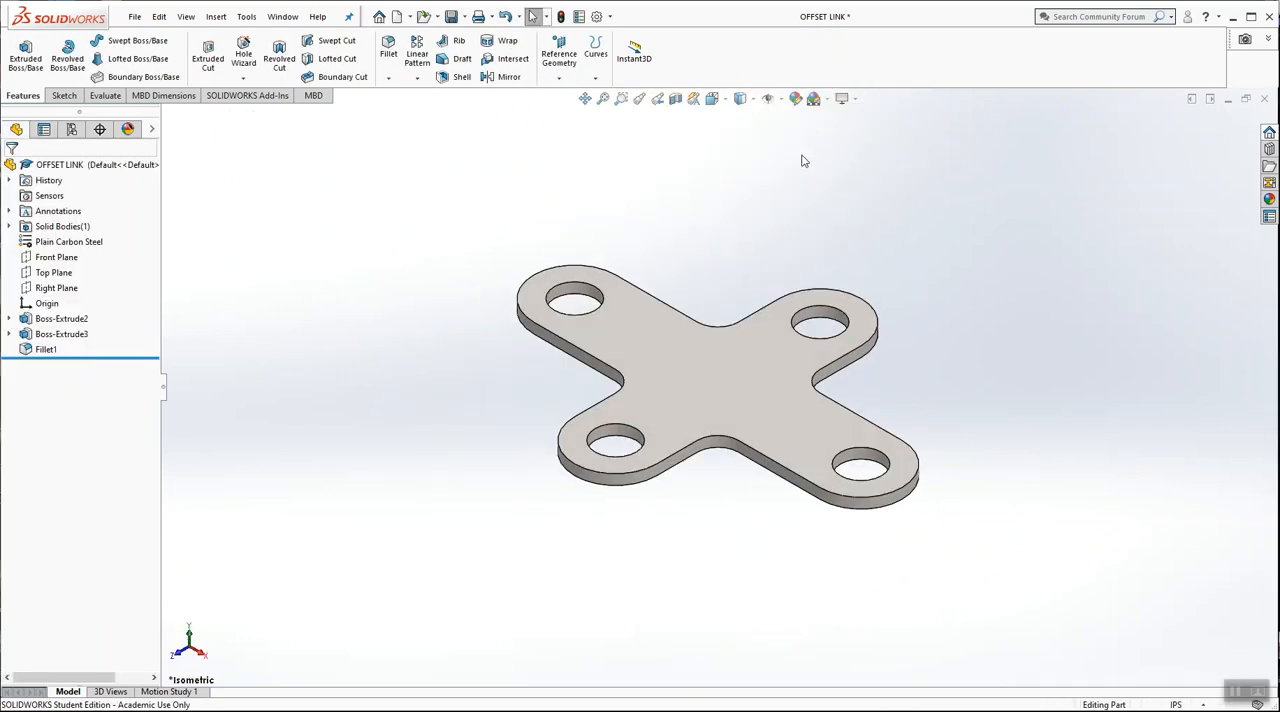
middle_drag(363, 258, 397, 380)
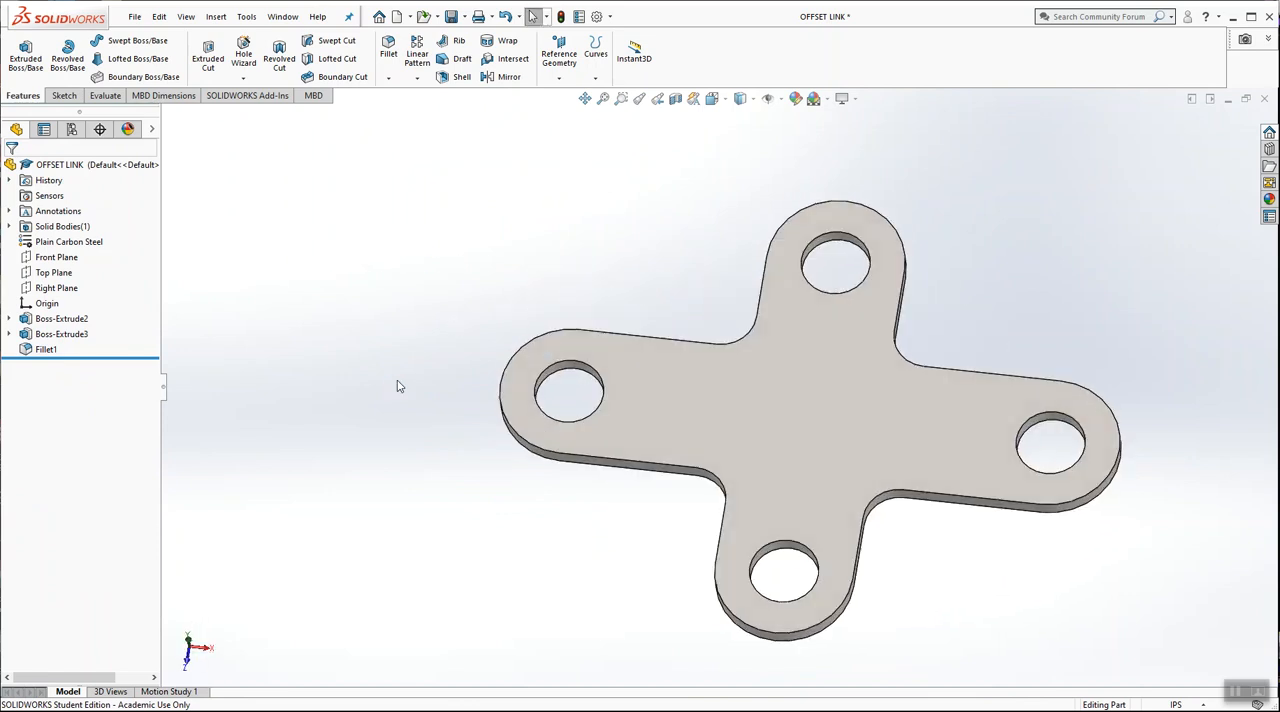
scroll(1015, 432, down, 3)
scroll(1010, 430, up, 2)
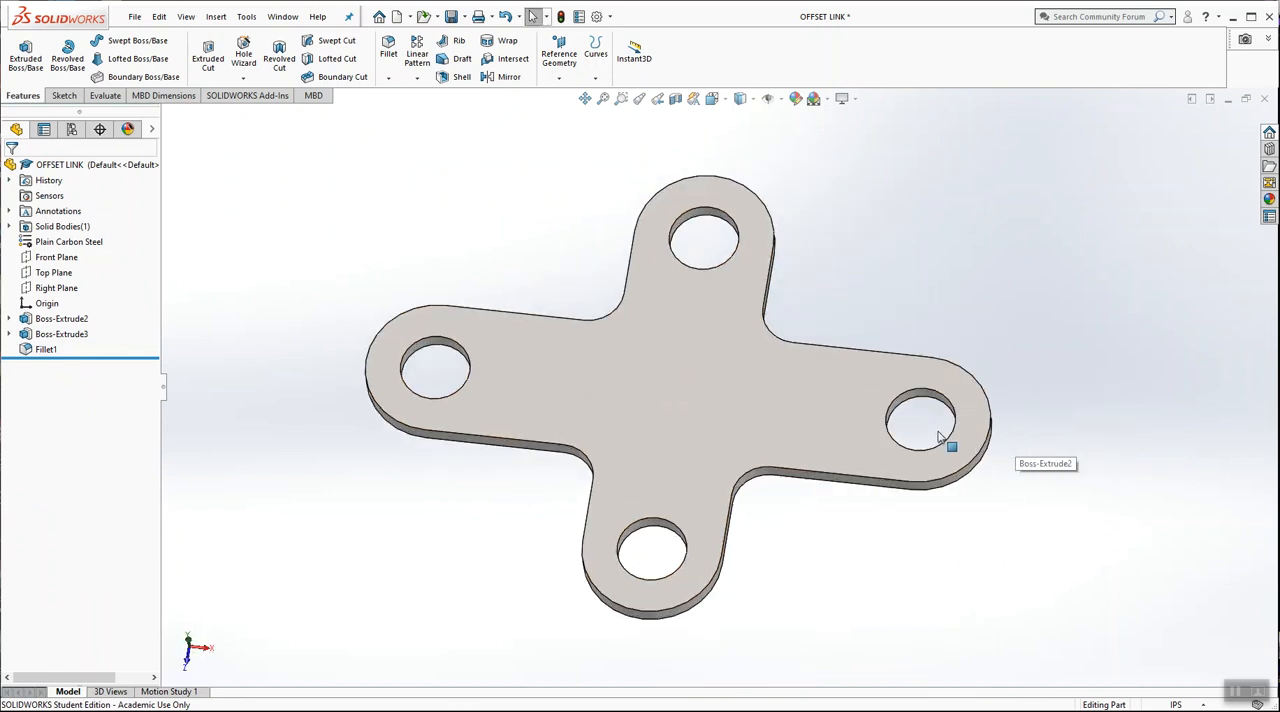
click(73, 323)
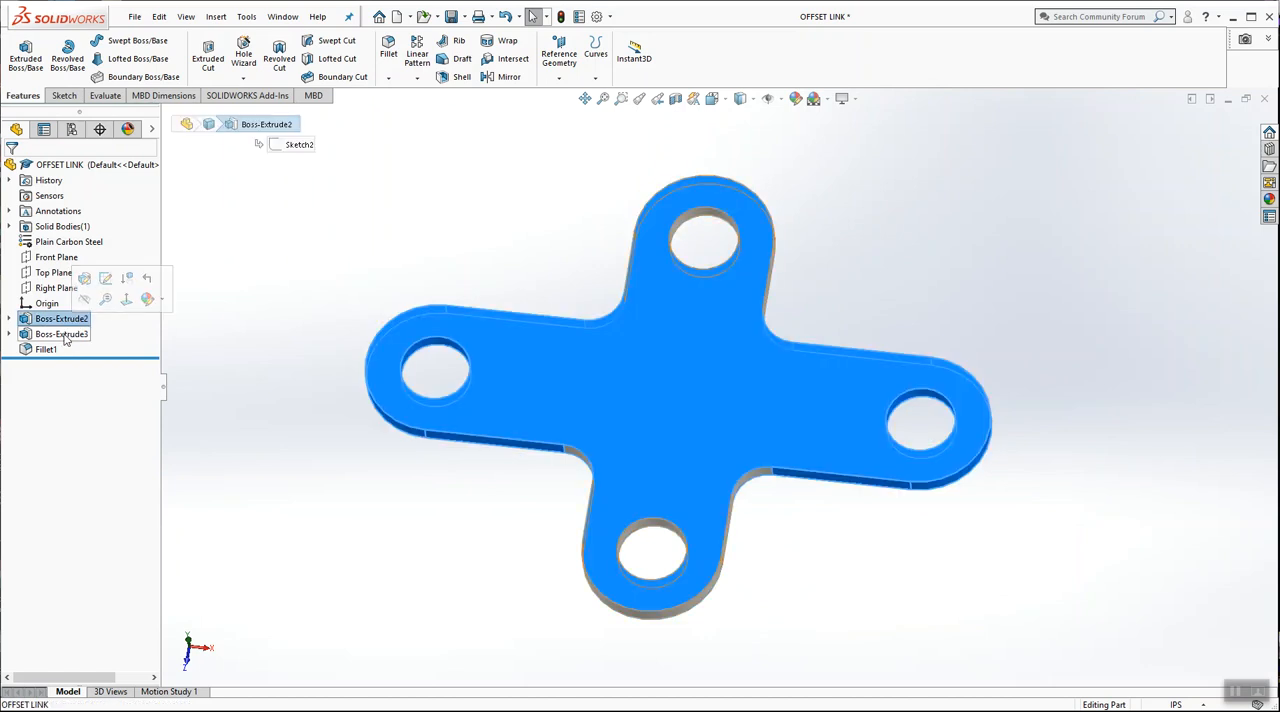
click(64, 334)
click(46, 352)
click(242, 359)
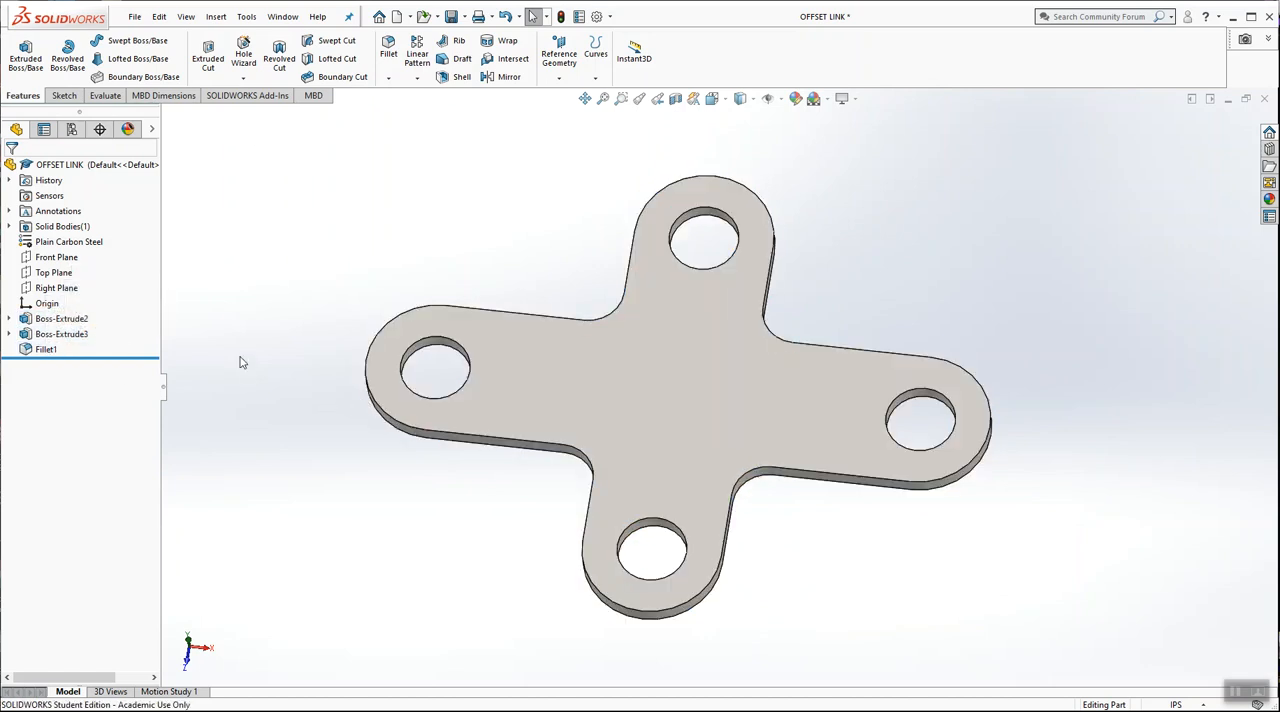
Expand both extrusions to show their sketches, and review the two extrusions and the fillet on the model
click(10, 319)
click(9, 349)
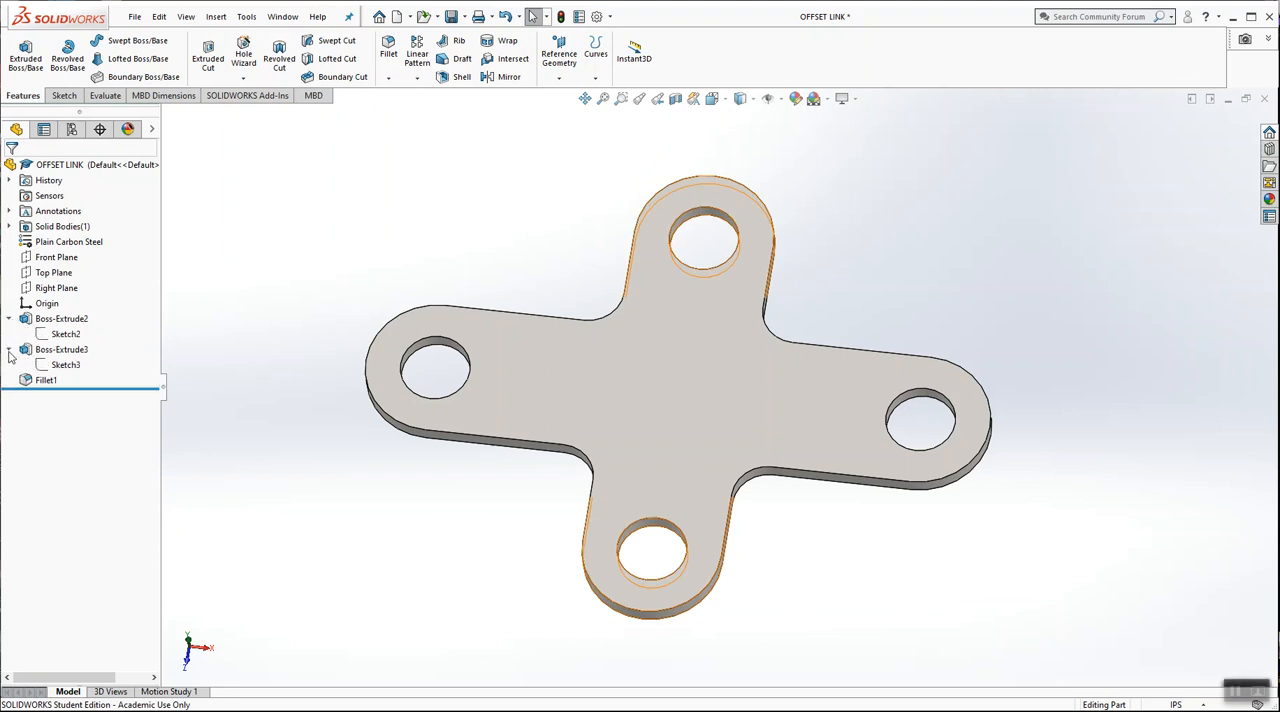
click(66, 334)
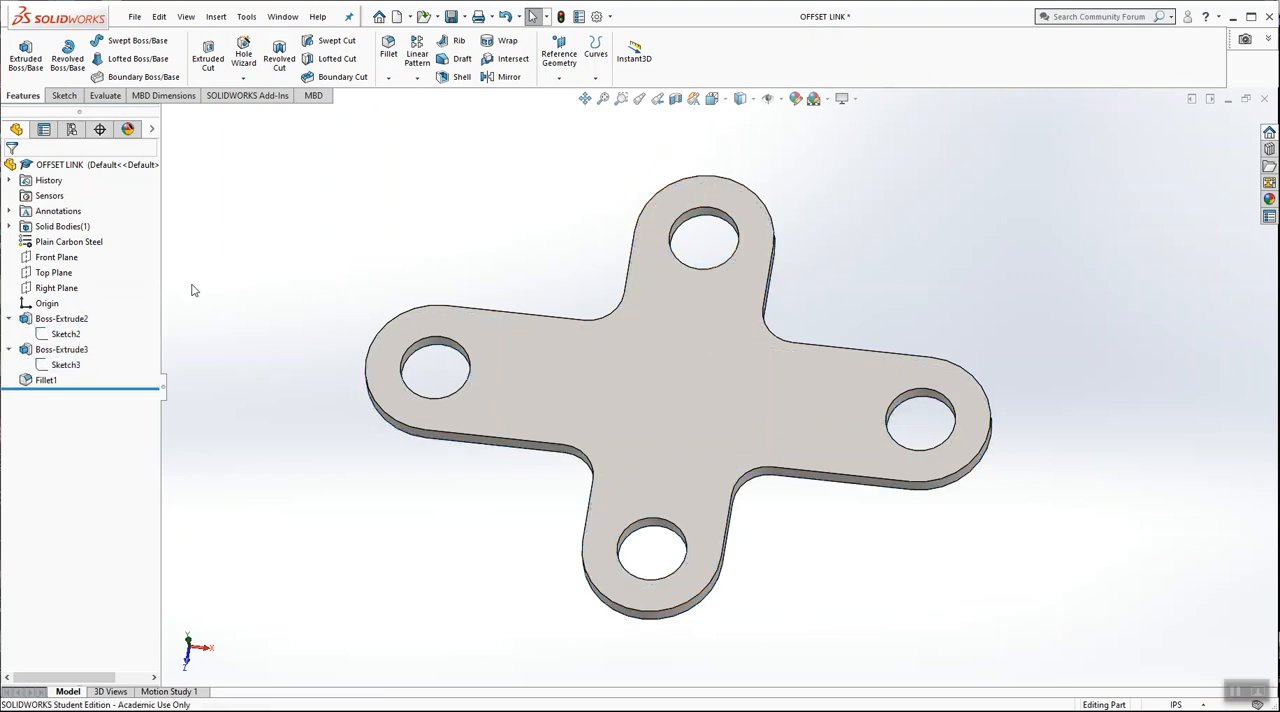
click(62, 318)
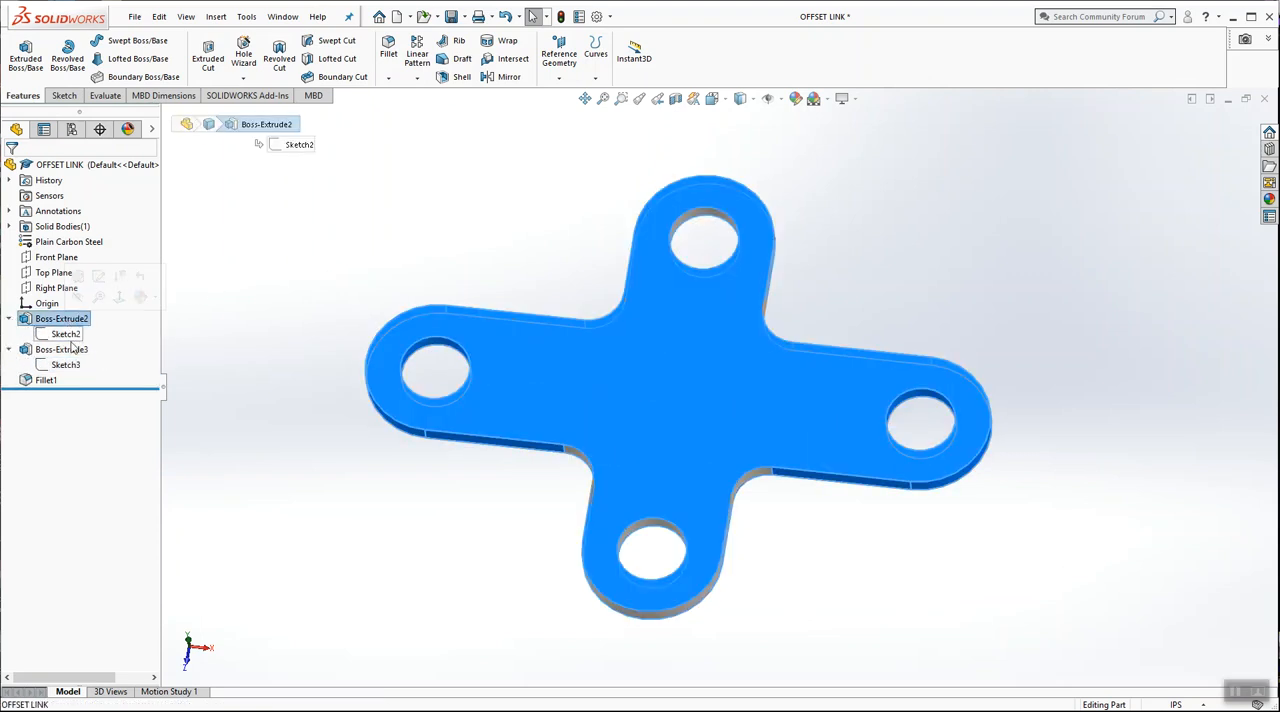
click(66, 350)
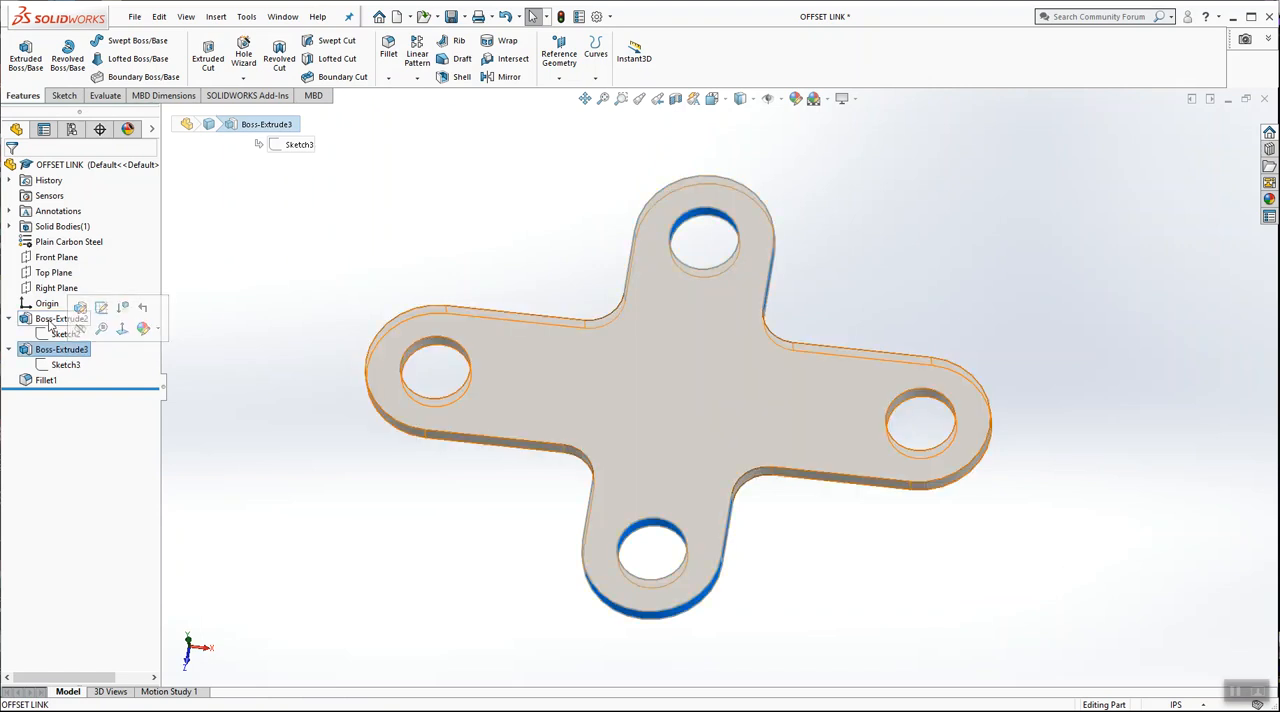
click(62, 318)
click(58, 350)
click(46, 380)
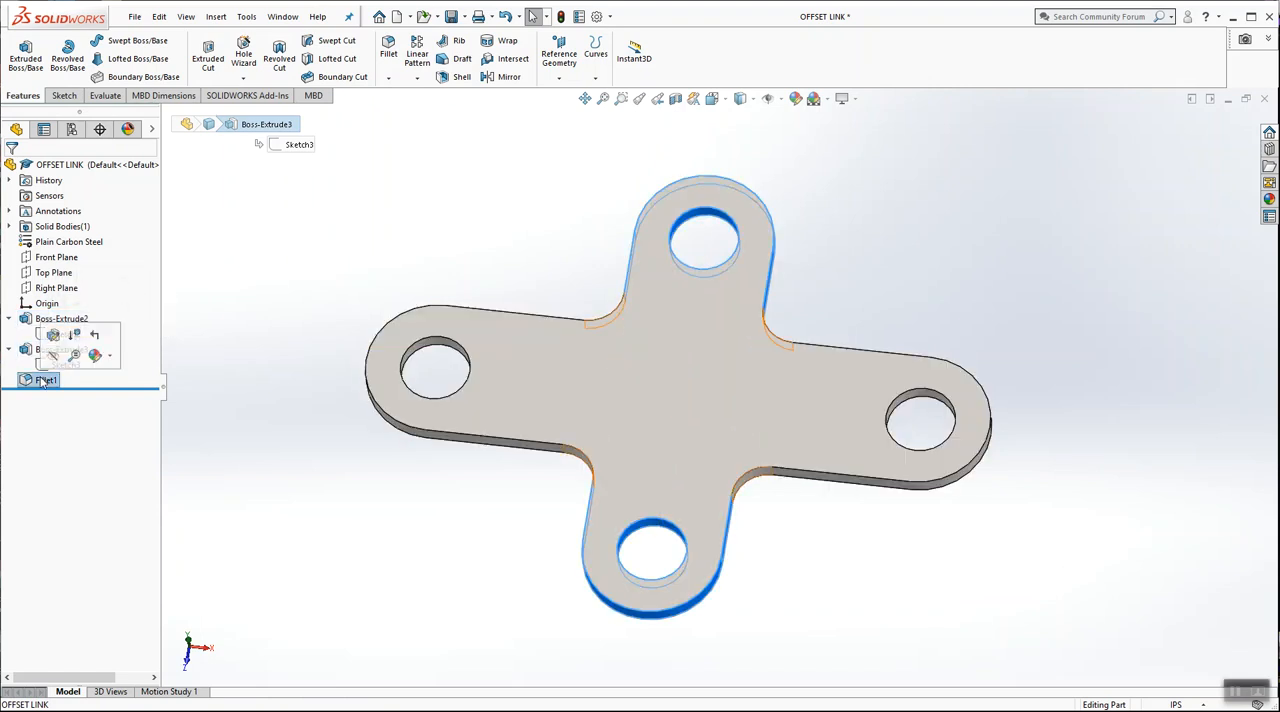
click(295, 260)
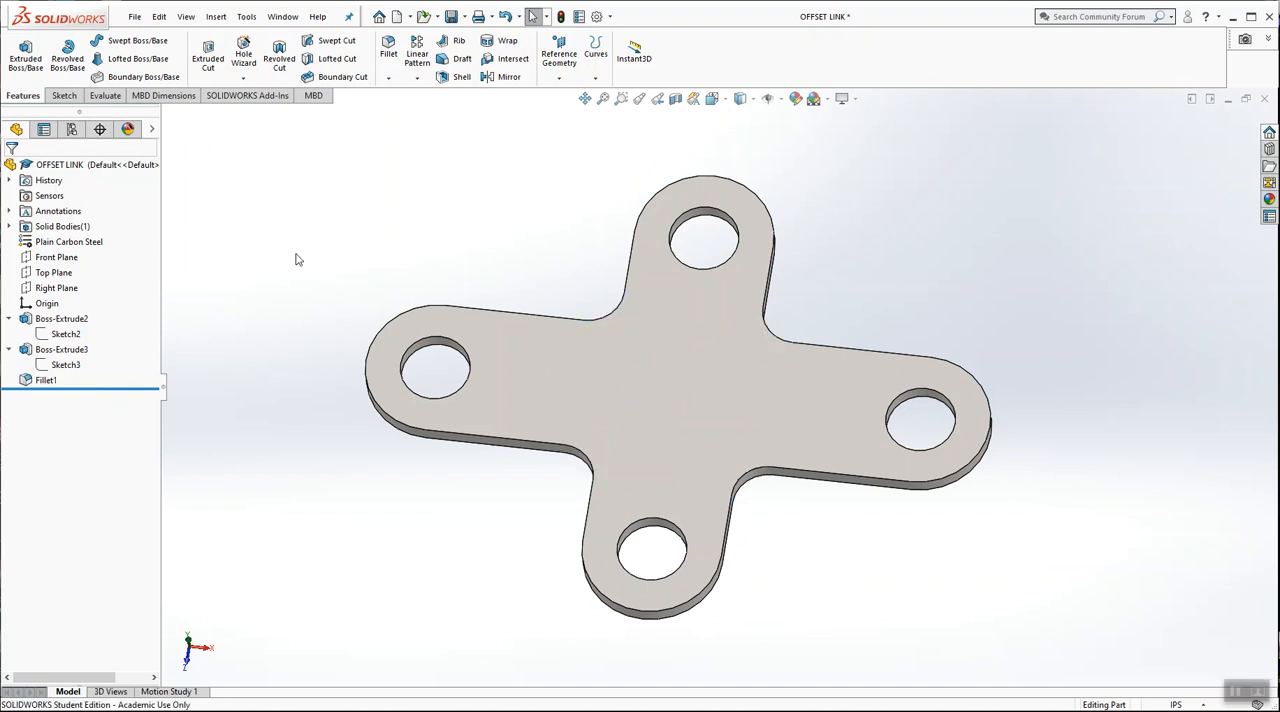
Save the OFFSET LINK part
click(134, 17)
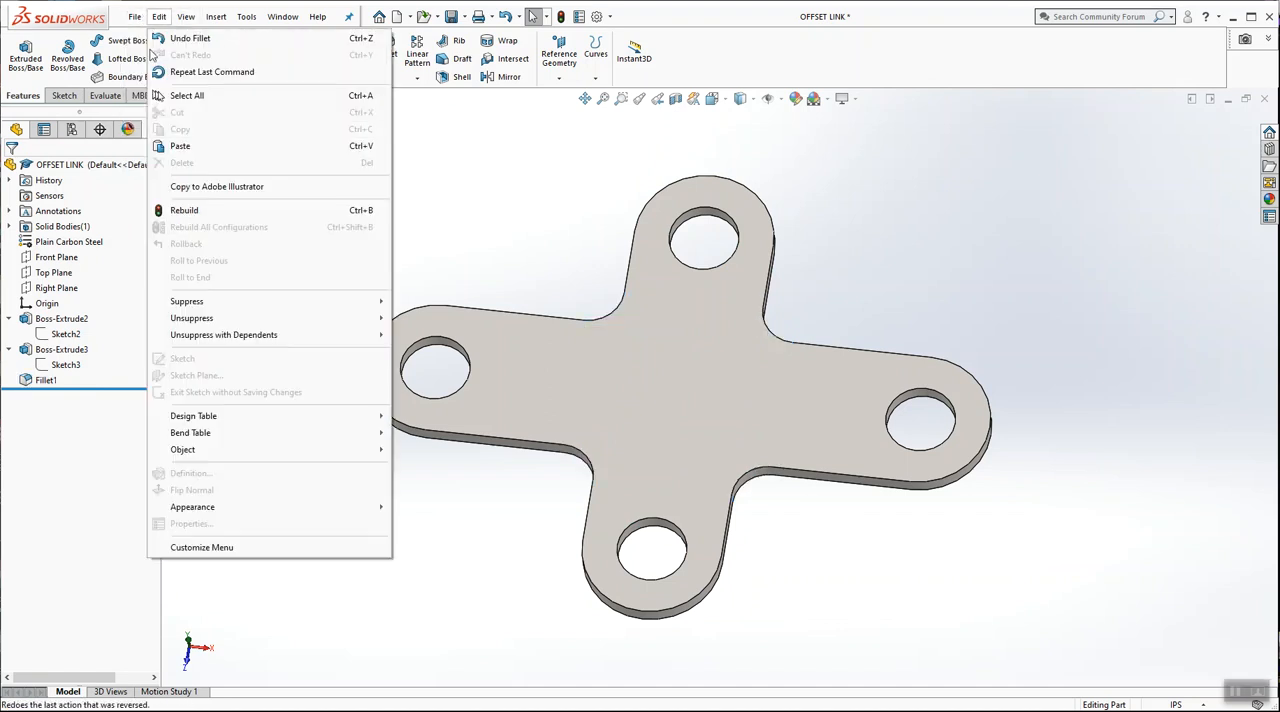
click(156, 170)
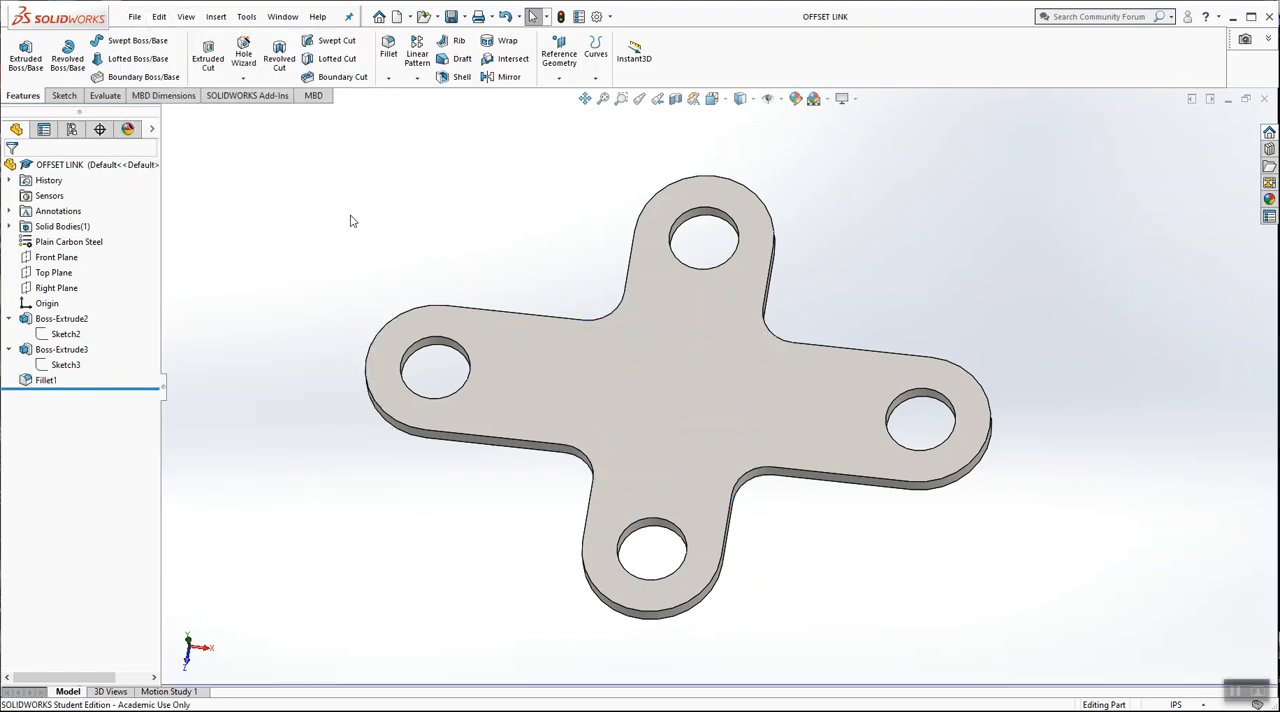